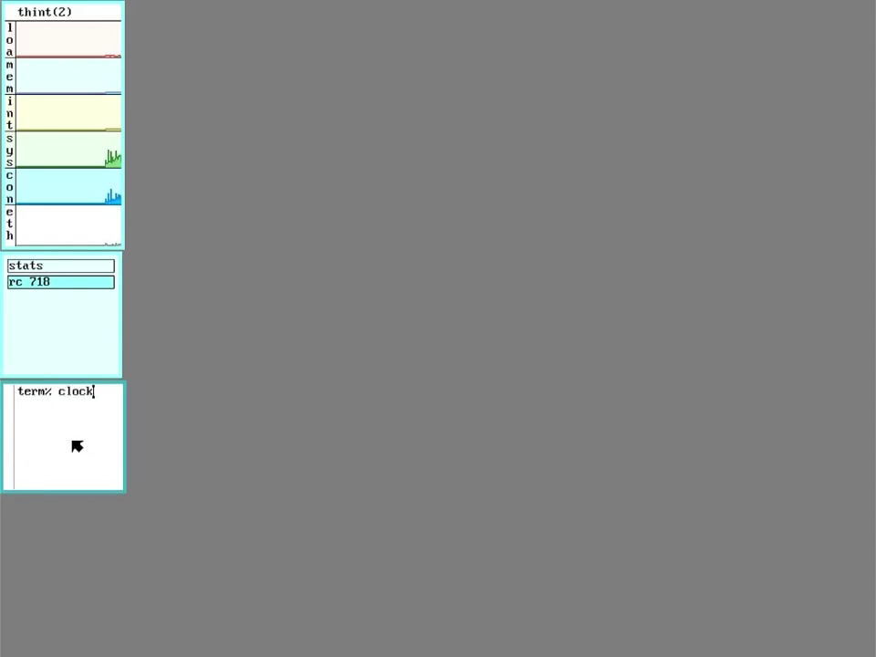
- Start the analog clock program in the small terminal below the window list
key("Return")
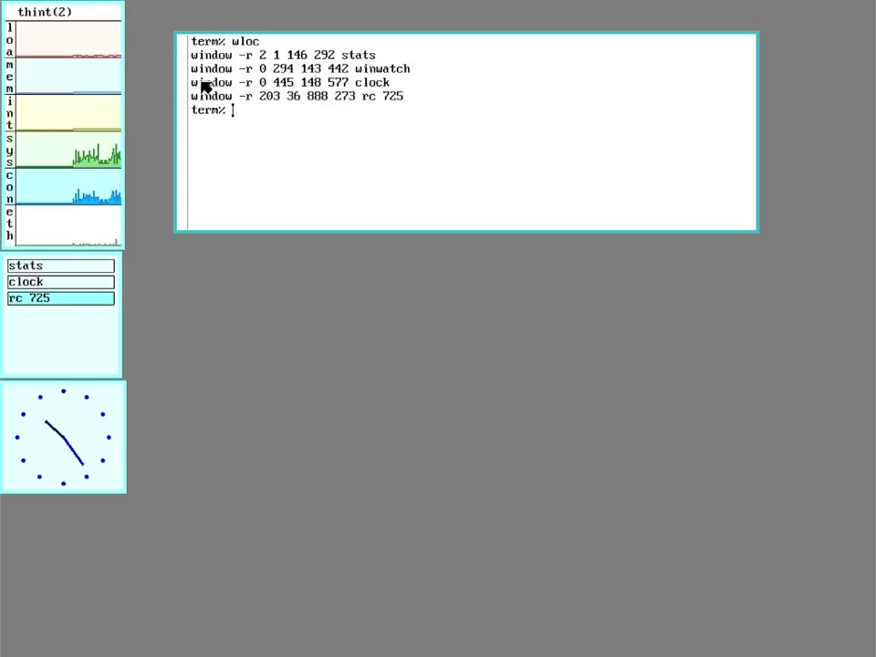
- Delete the clock window using the rio Delete menu command
right_click(154, 399)
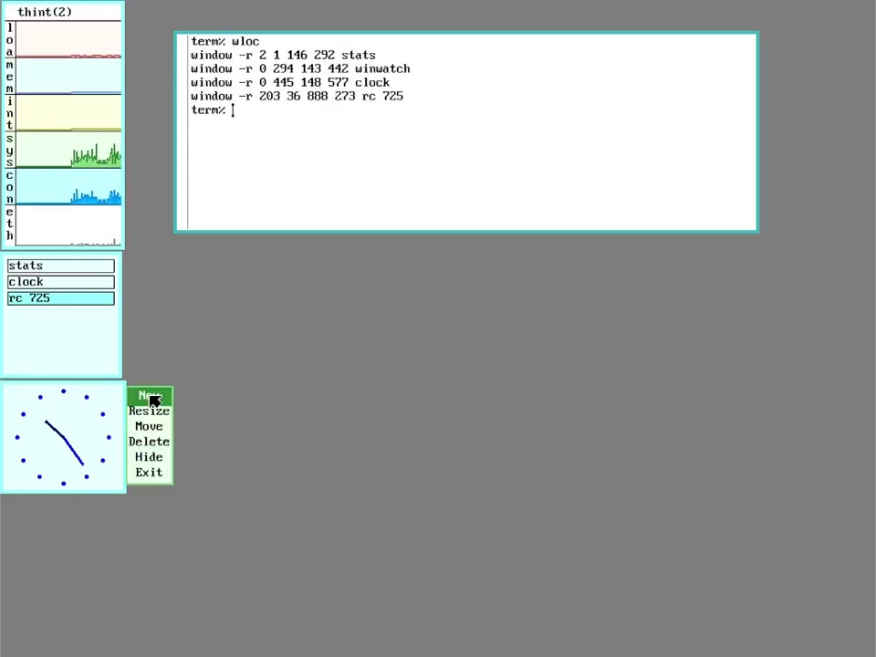
left_click(162, 443)
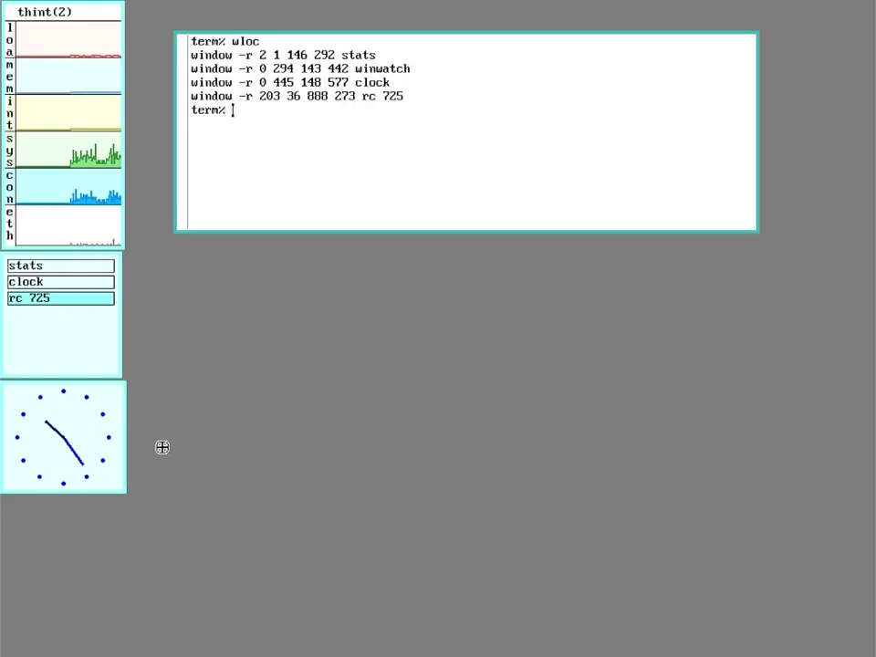
right_click(106, 439)
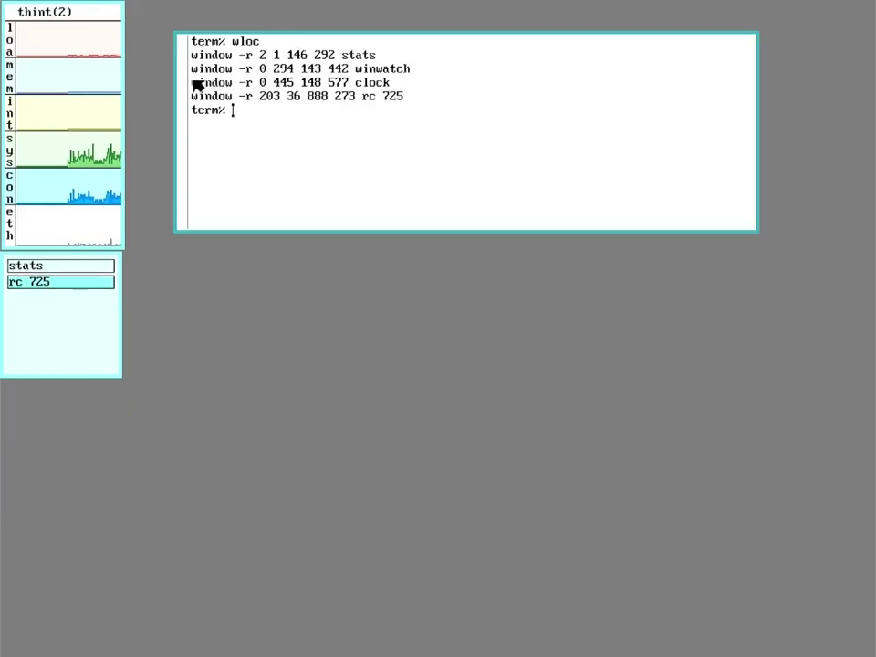
- Re-run the clock's window -r line from the wloc listing to reopen the clock in place
left_click_drag(193, 82, 361, 91)
middle_click(360, 92)
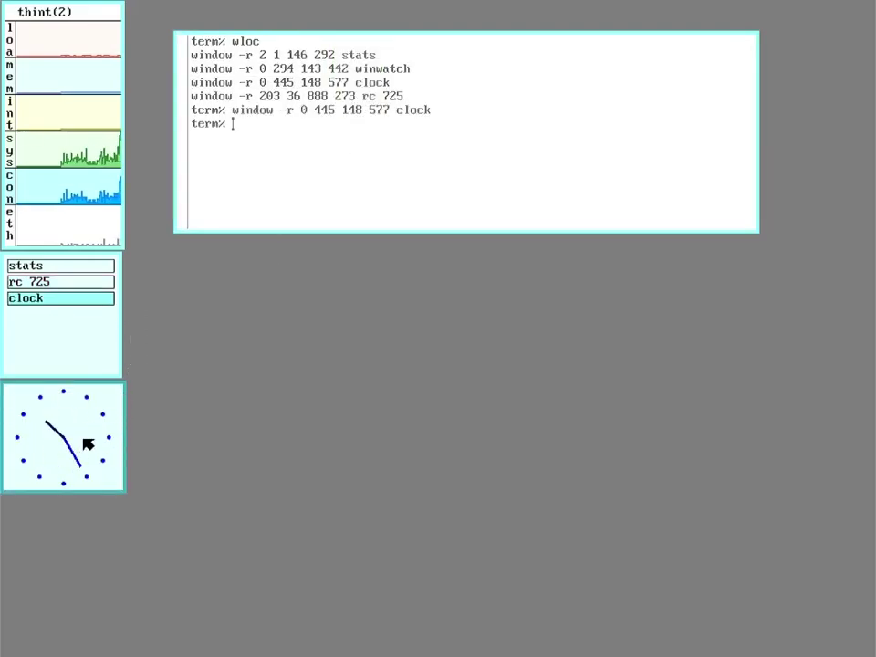
left_click(278, 152)
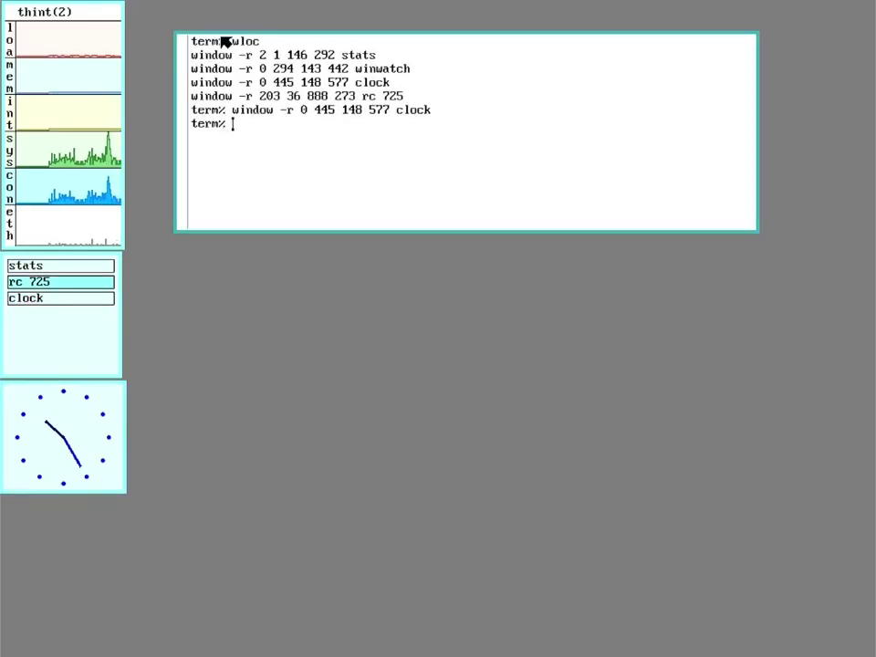
- Create a new terminal in the lower middle of the desktop and list the home directory
right_click(188, 289)
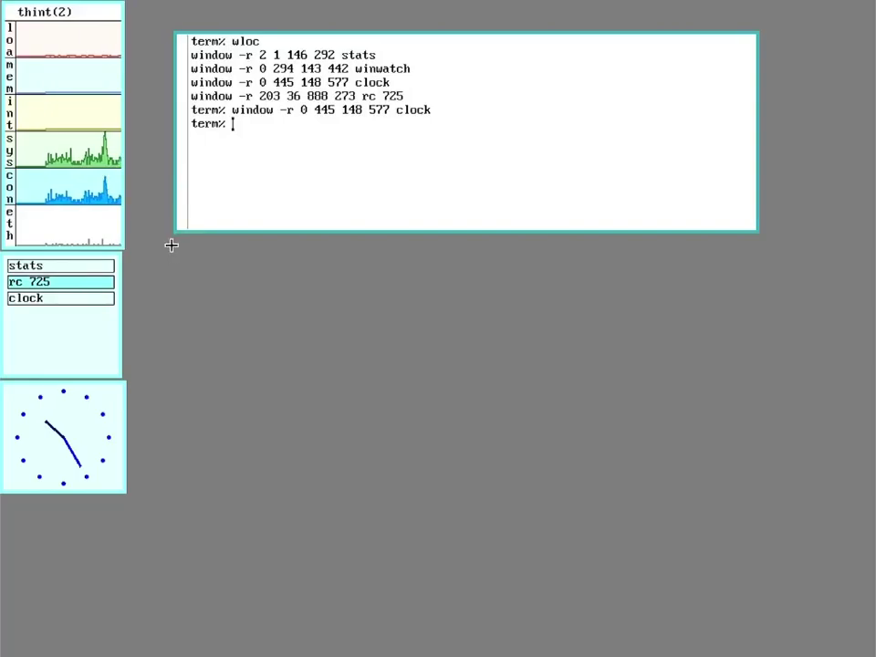
left_click_drag(188, 290, 742, 626)
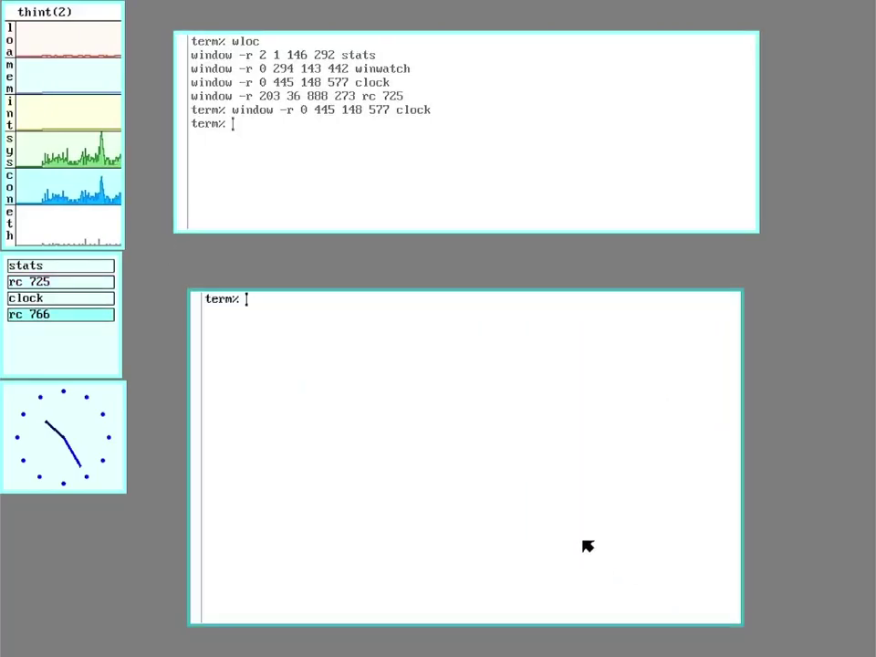
type("ls")
key("Return")
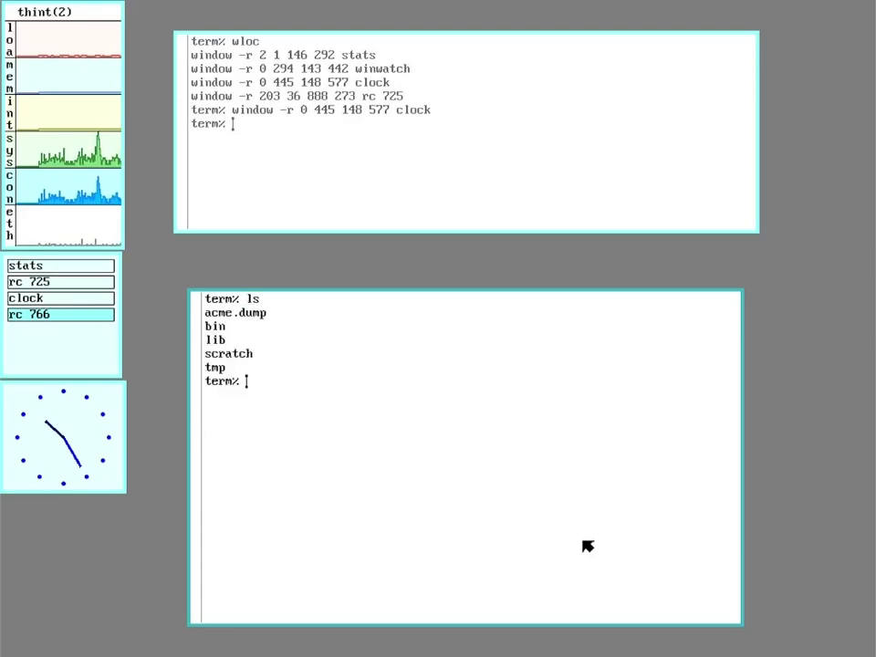
- Move into bin, list its architecture folders, then change into bin/rc
type("cd bin")
key("Return")
type("ls")
key("Return")
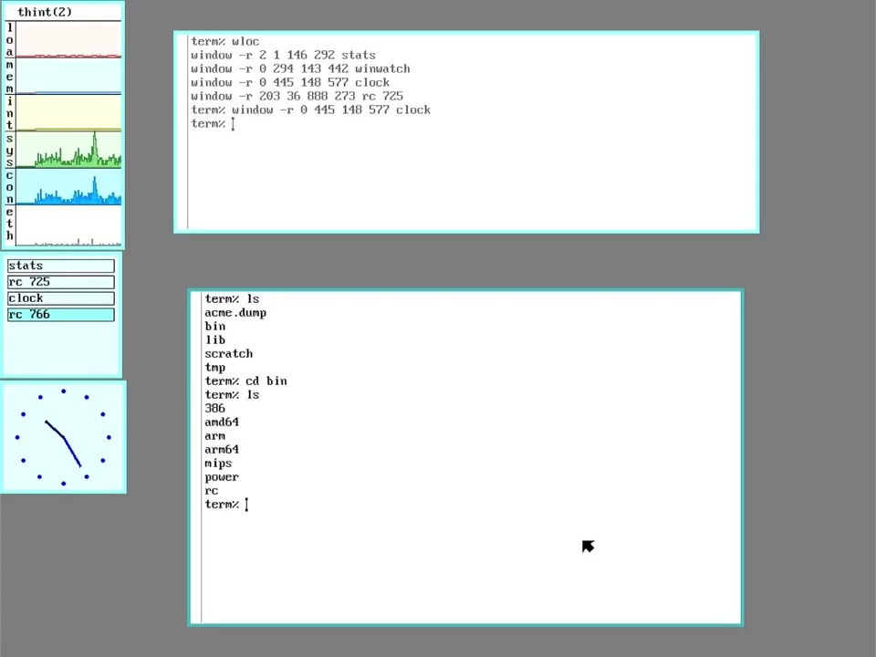
type("cd rc")
key("Return")
- Show the namespace bindings with ns, enable scroll, and mark the /bin bind target
type("ns")
key("Return")
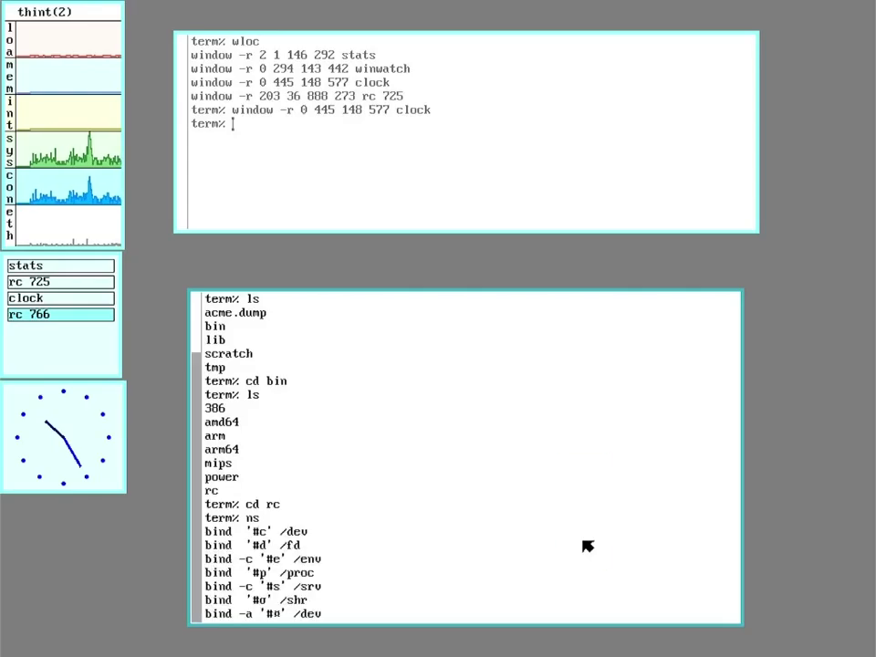
middle_click(586, 545)
middle_click(595, 557)
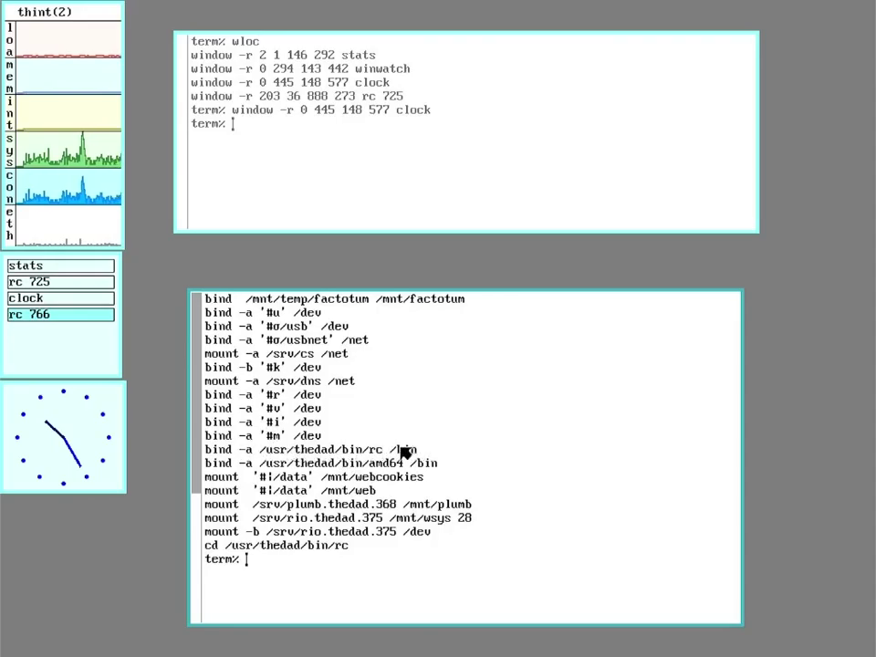
left_click_drag(392, 450, 426, 449)
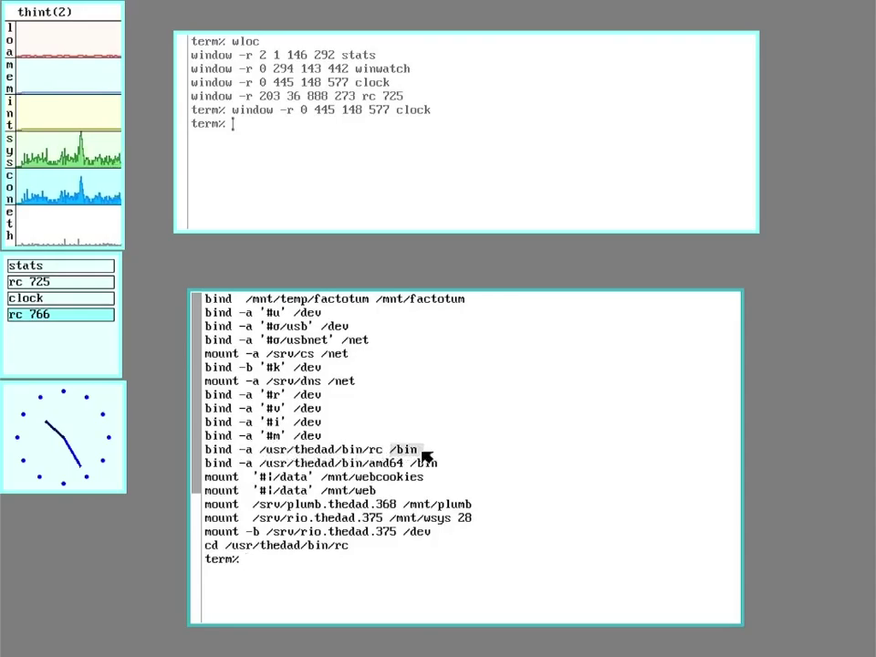
left_click(292, 588)
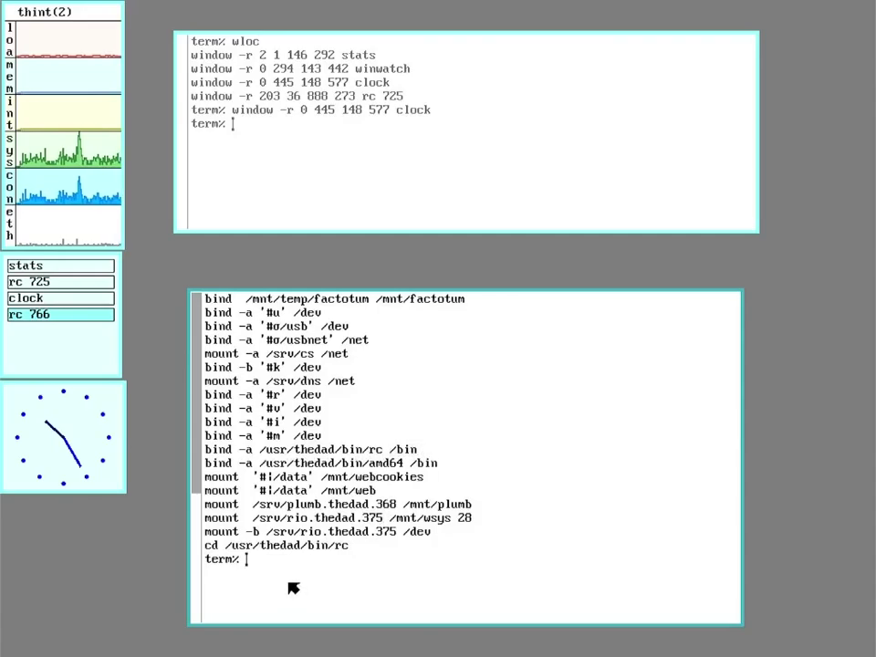
- List the rc directory and create an empty file named dadsdesk with touch
type("ls")
key("Return")
type("touch dadsdesk")
key("Return")
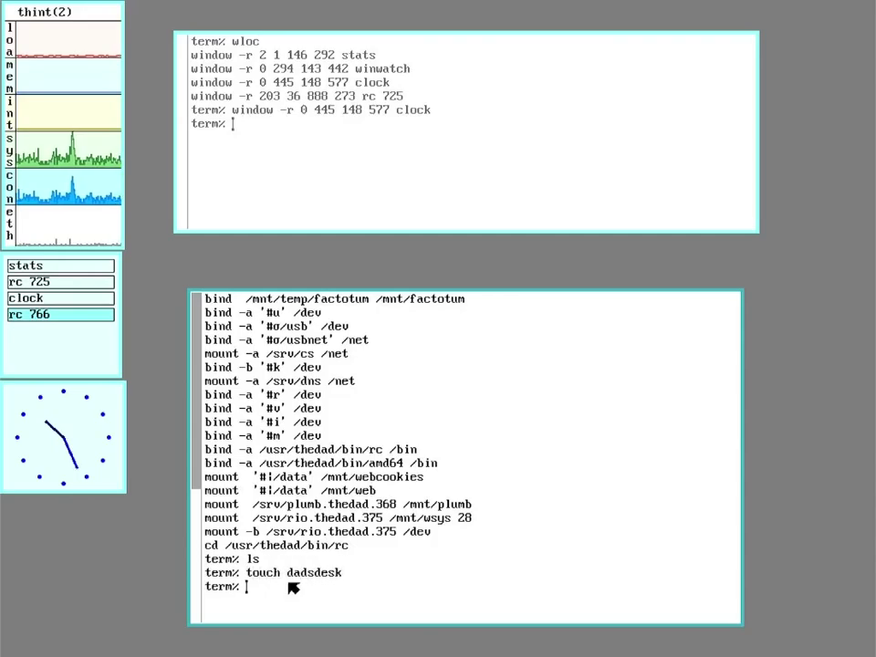
- Make the files executable with chmod +x ./*, confirm via ls -l, and launch acme
type("ch")
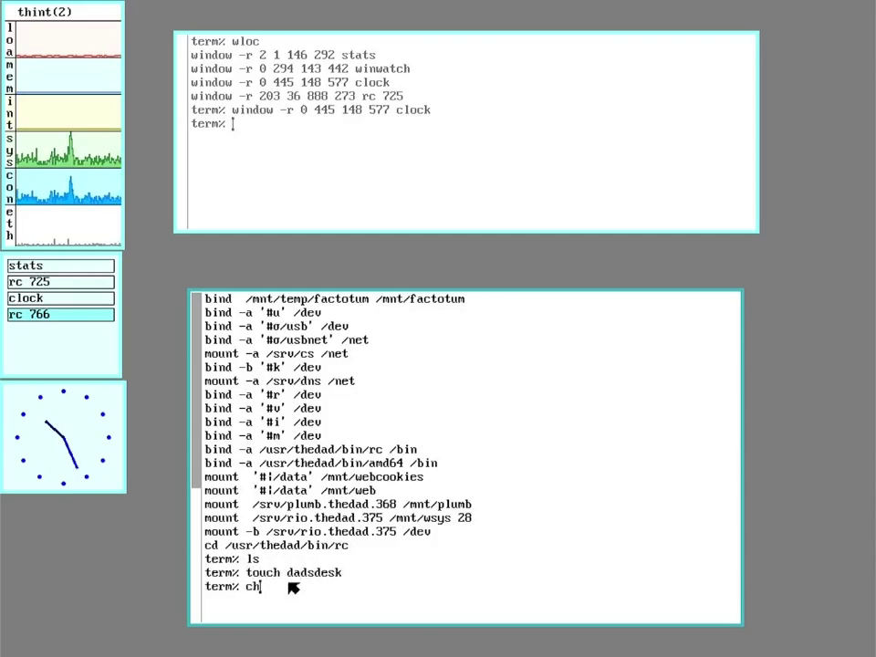
type("mod ")
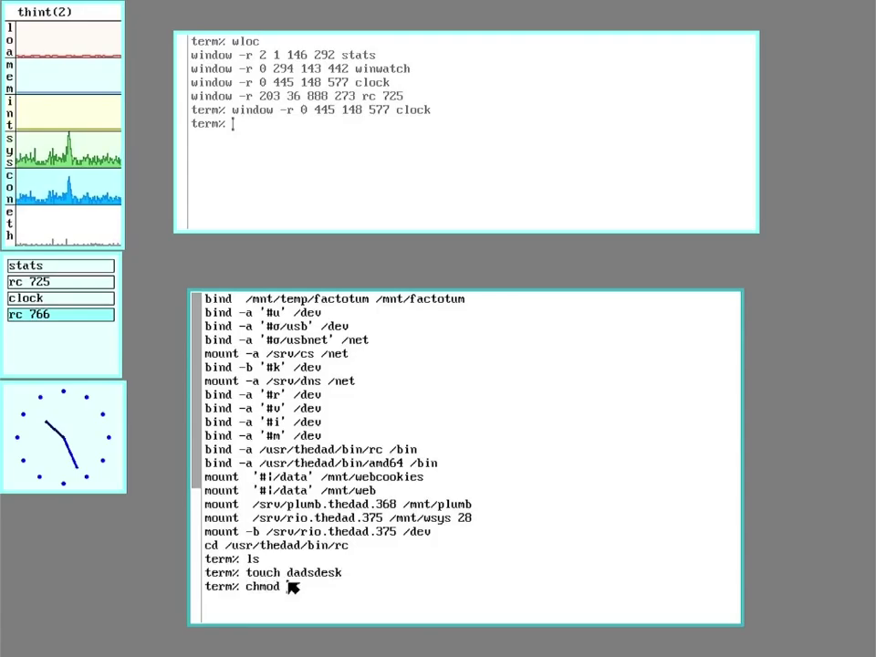
type("+x ")
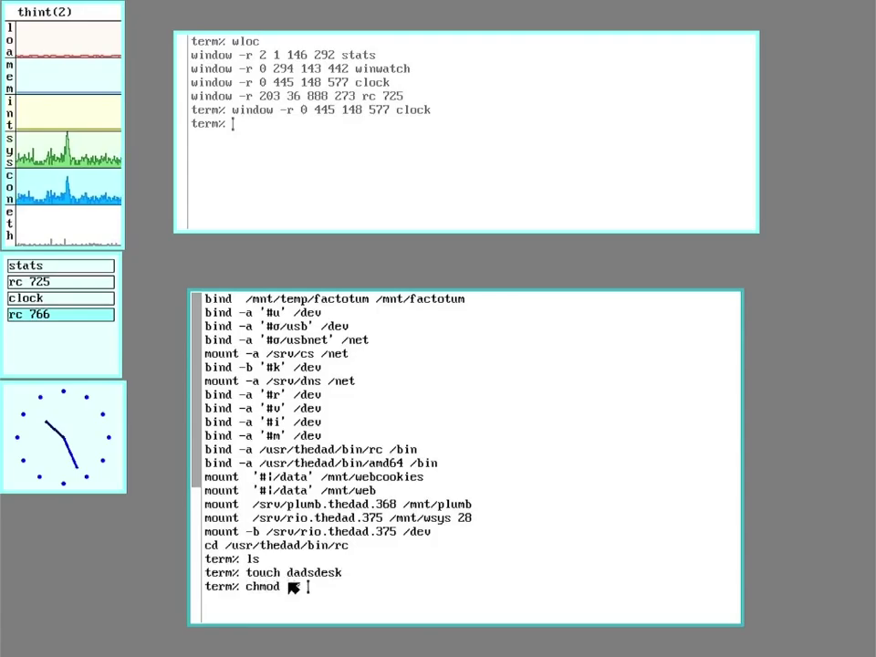
type("./*")
key("Return")
type("ls -l")
key("Return")
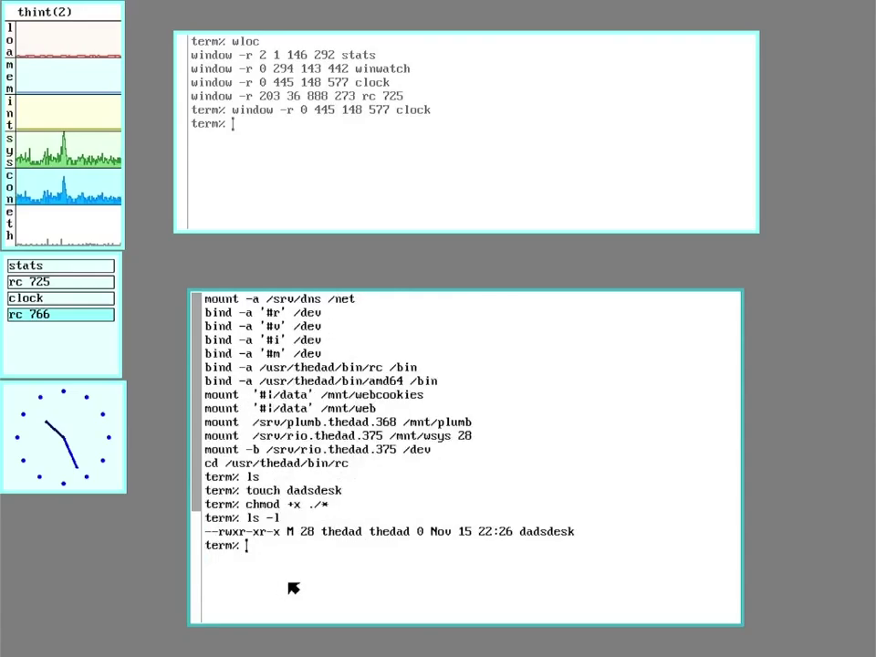
type("acme")
key("Return")
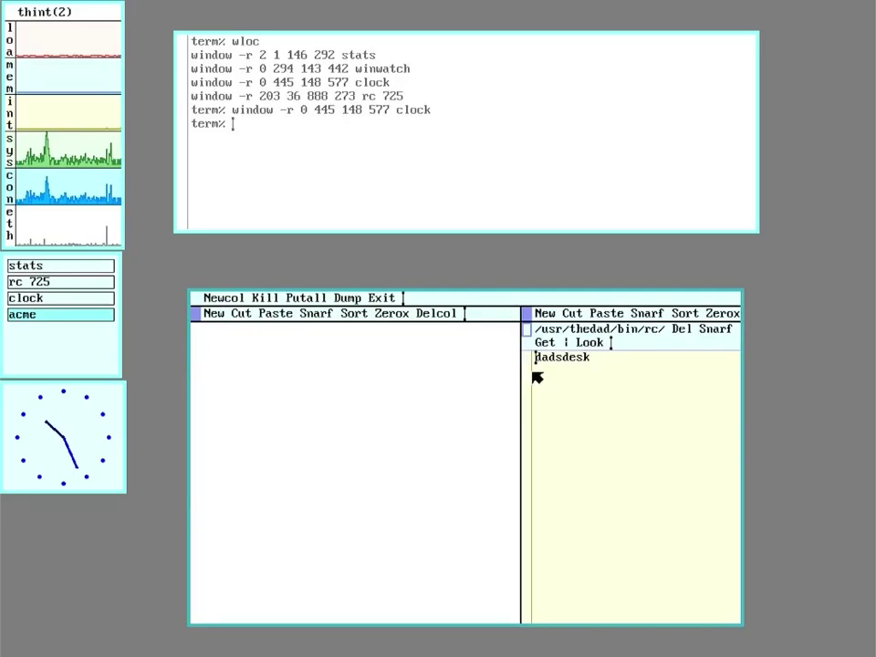
- Open dadsdesk in acme's left column and type the #!/bin/rc header line
right_click(555, 358)
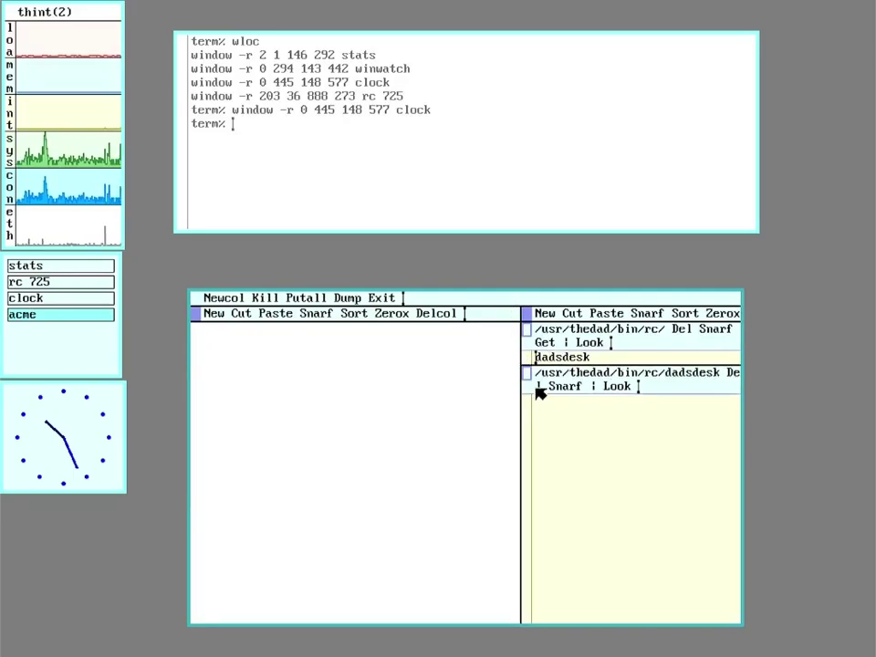
left_click_drag(525, 372, 253, 374)
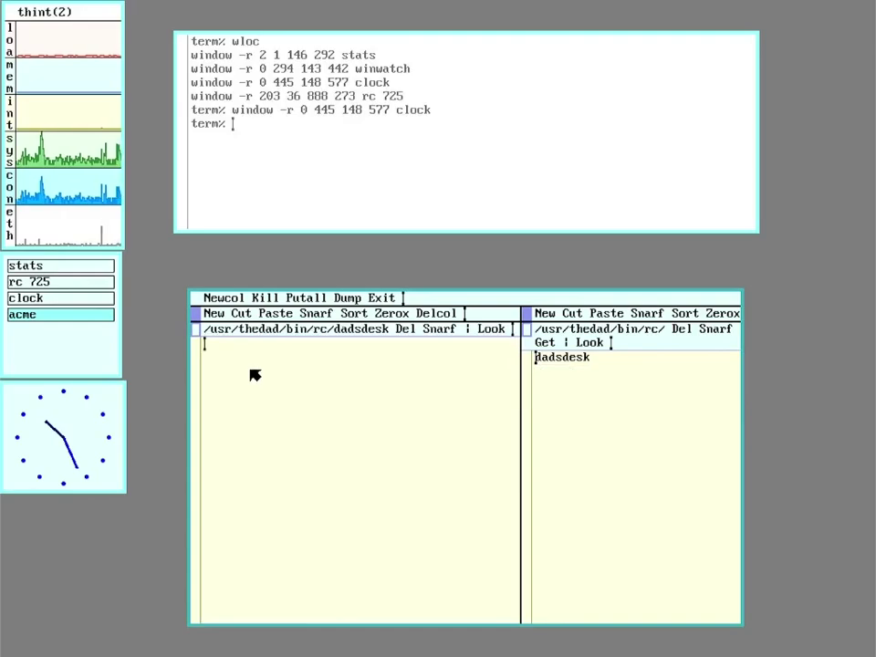
type("#!")
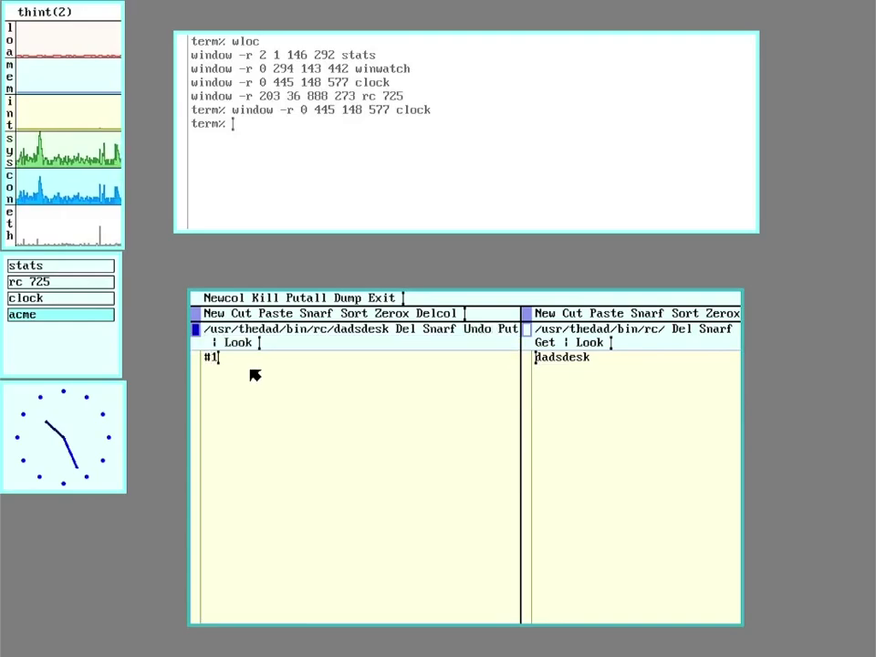
type("!/bibn")
key("BackSpace")
type("n/rc")
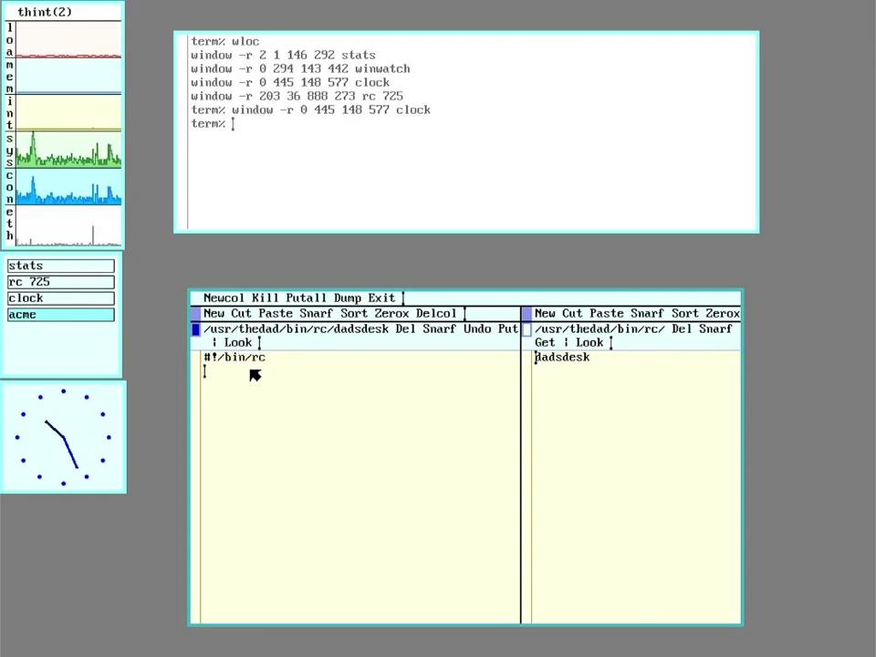
- Copy the stats, winwatch and clock window -r lines from the top terminal into dadsdesk
left_click(190, 63)
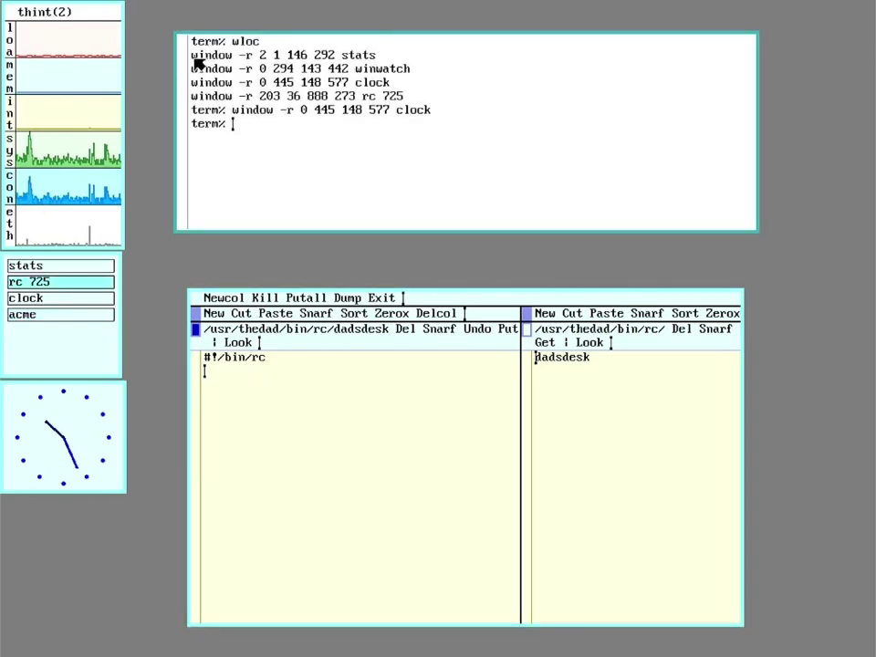
left_click_drag(194, 57, 439, 85)
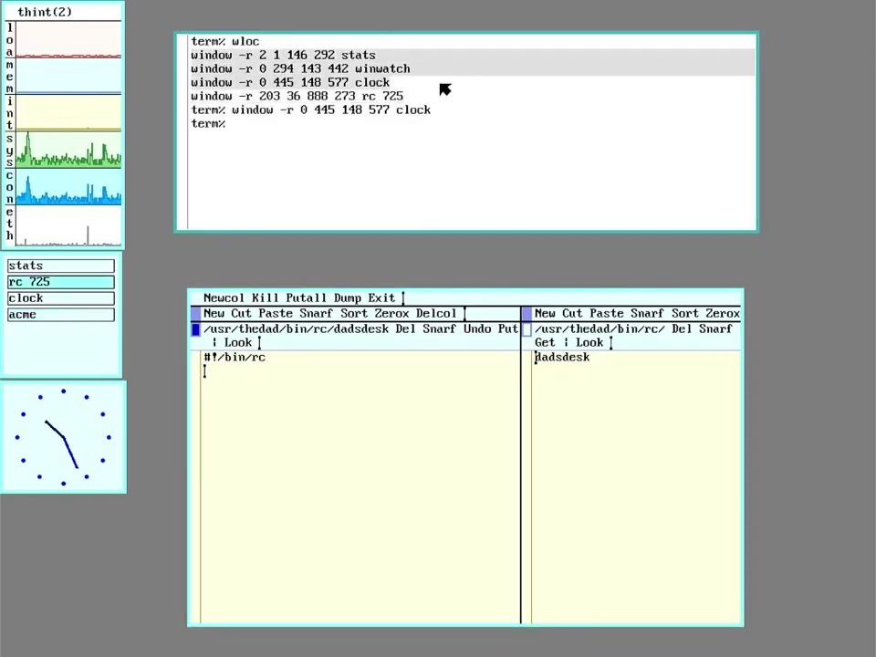
middle_click(443, 88)
middle_click(443, 101)
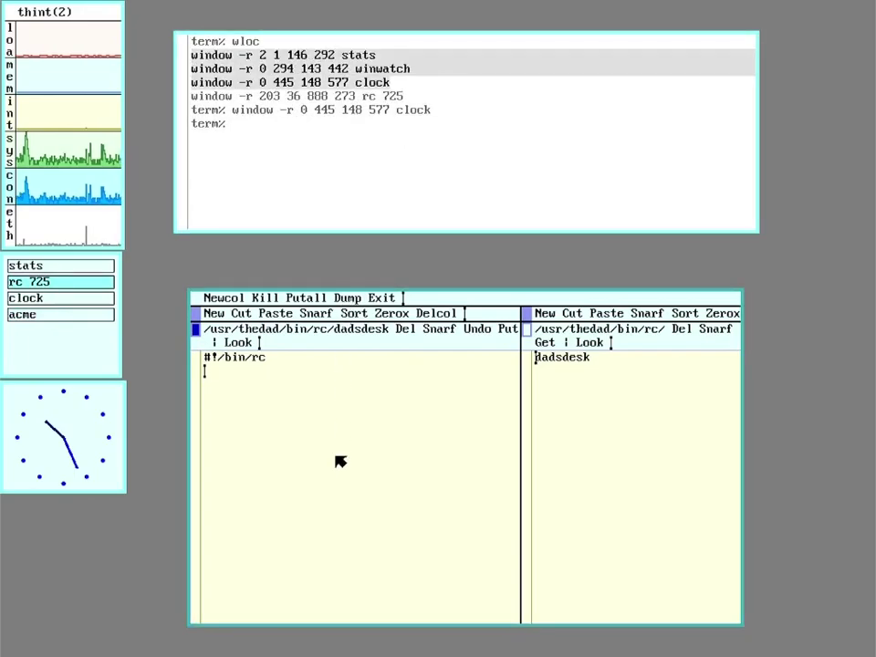
left_click(366, 491)
middle_click(365, 491)
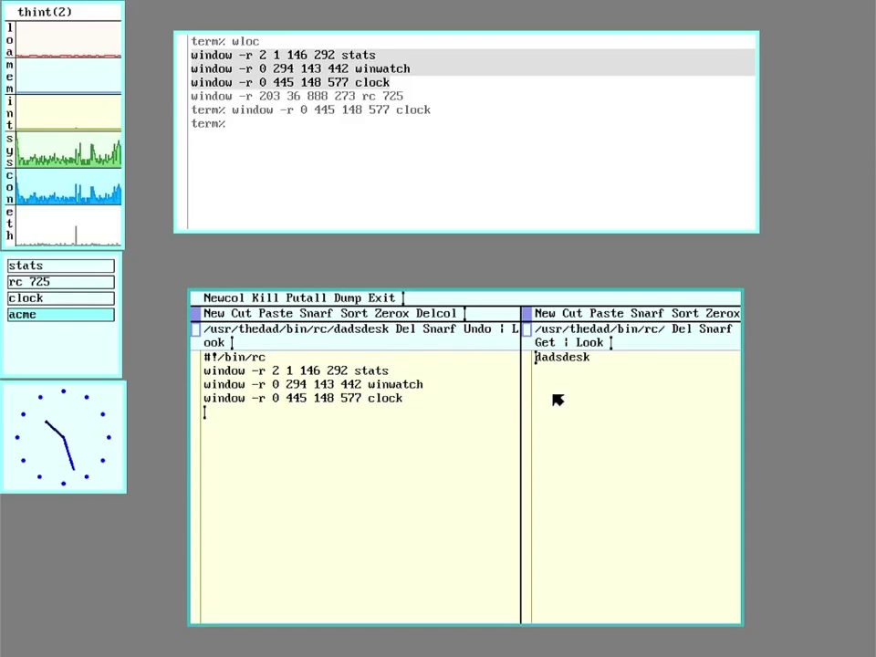
- Open the home directory, lib and lib/profile, placing profile in the left column of an enlarged acme
left_click_drag(538, 333, 602, 339)
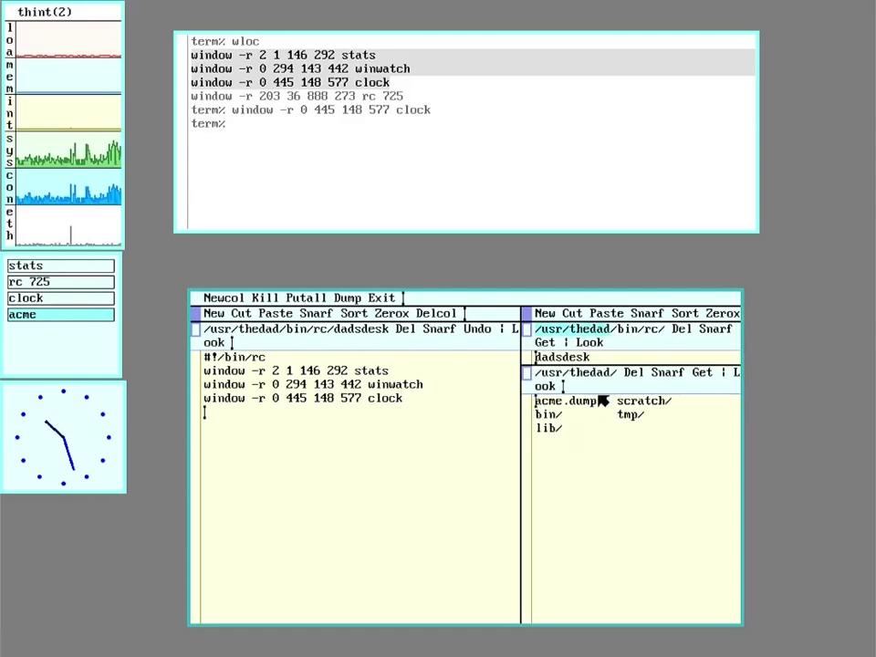
right_click(547, 426)
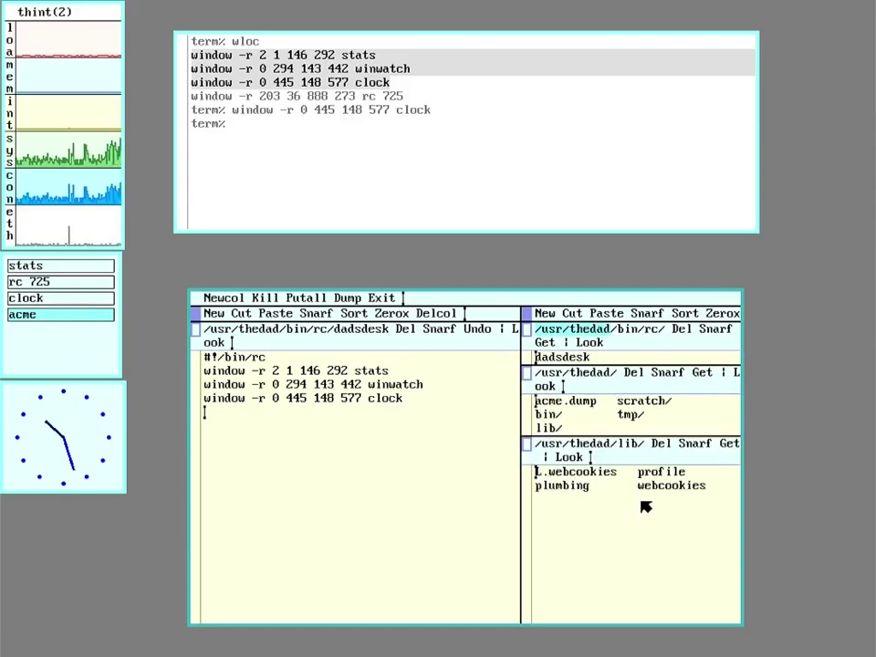
right_click(668, 475)
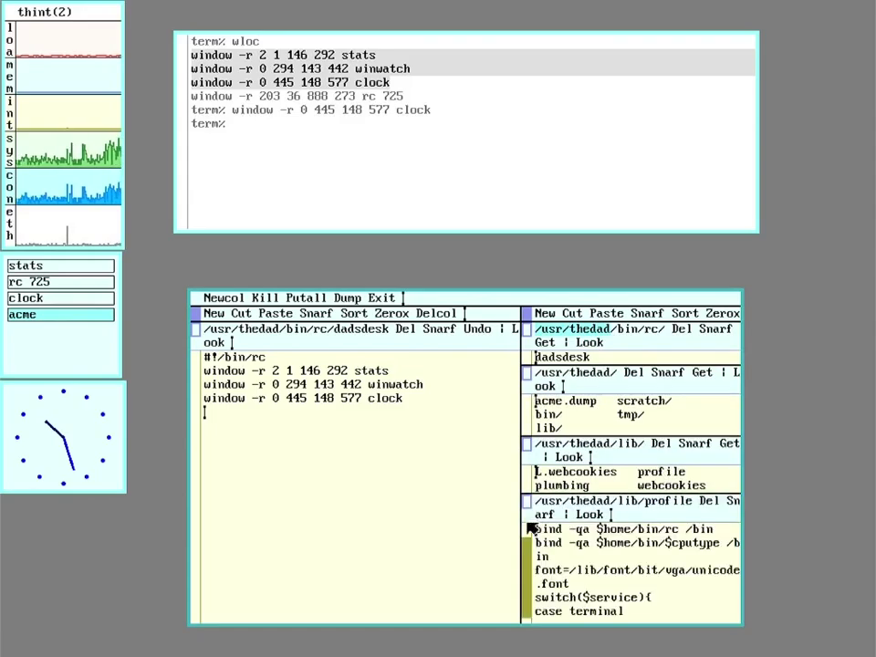
left_click_drag(529, 502, 199, 415)
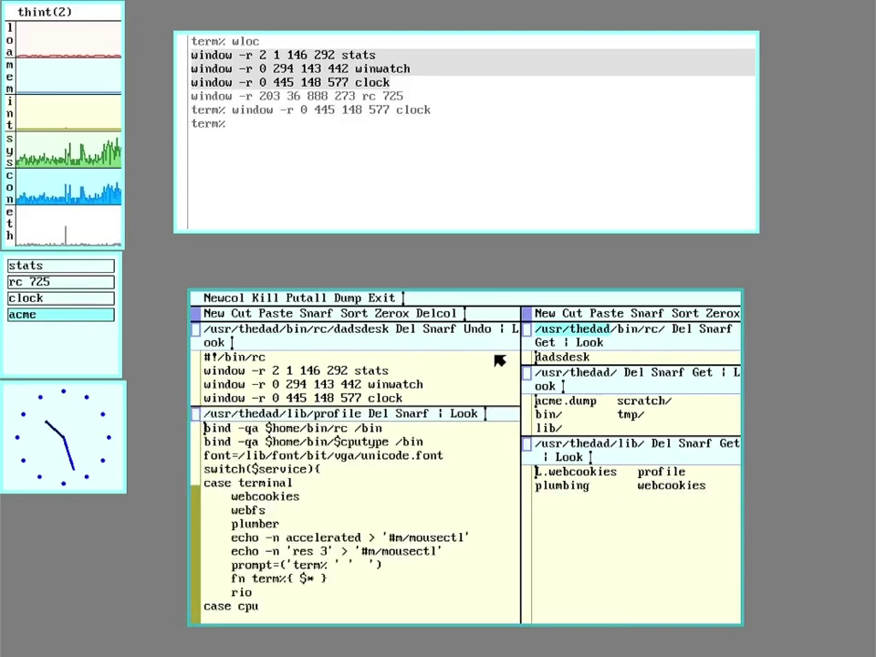
left_click_drag(741, 293, 788, 135)
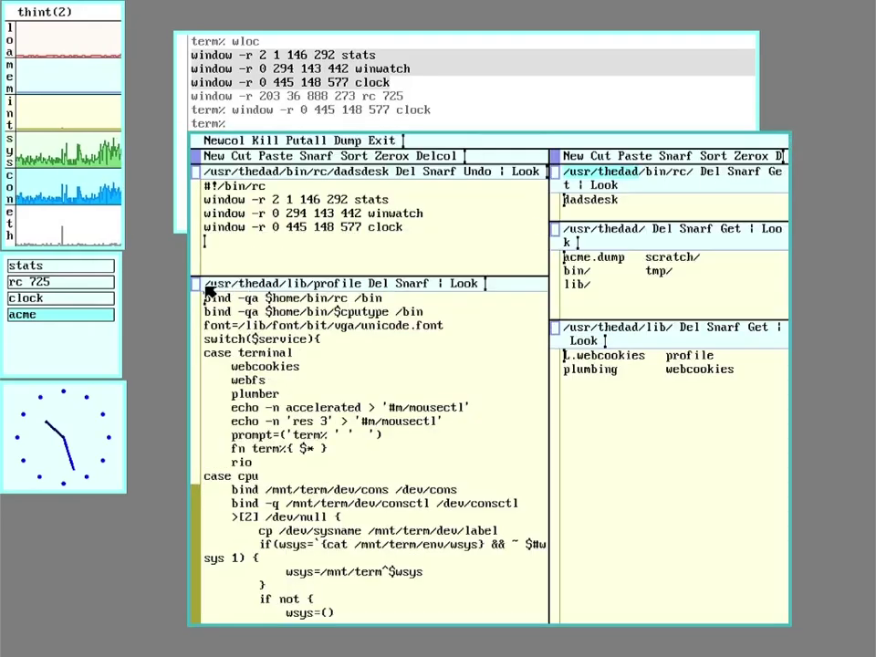
left_click_drag(202, 286, 197, 187)
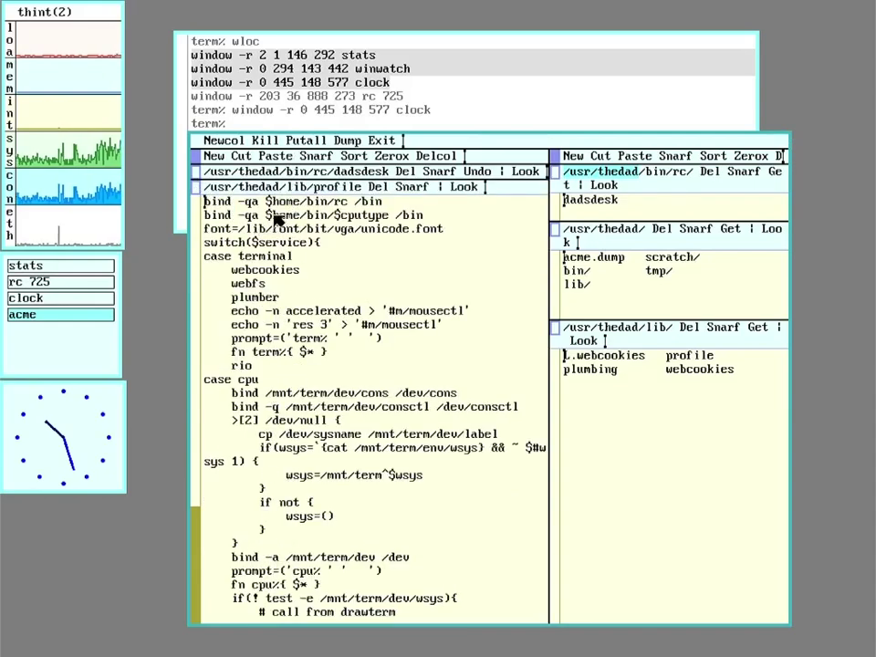
- Highlight the $home/bin/rc bind path, the /bin/$cputype path and the font= line in profile
left_click_drag(265, 202, 376, 204)
left_click_drag(301, 215, 467, 224)
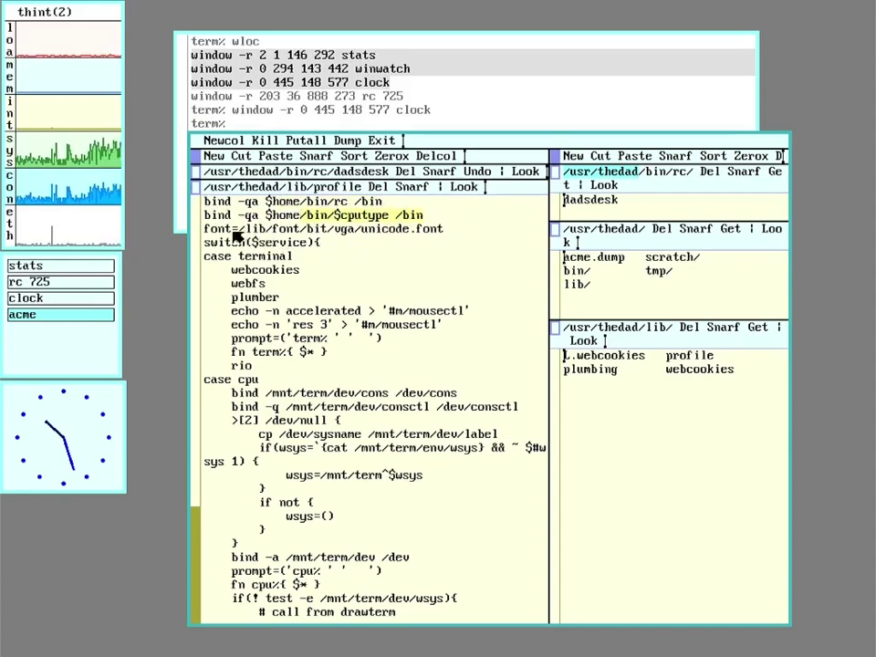
left_click_drag(203, 230, 429, 240)
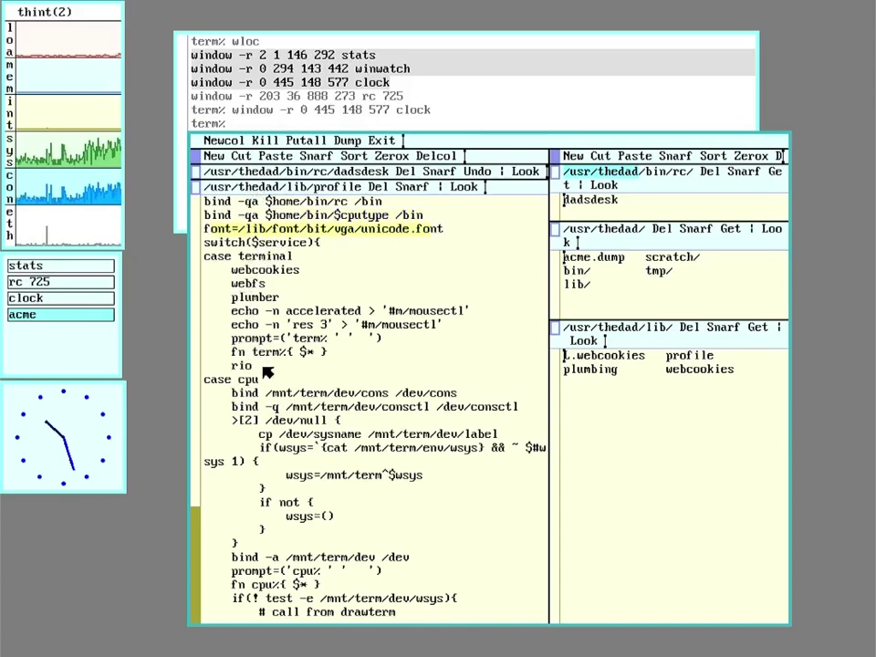
- Append -s -i /usr/thedad/bin/rc/dadsdesk after rio on the profile's terminal-case line
left_click_drag(231, 367, 265, 373)
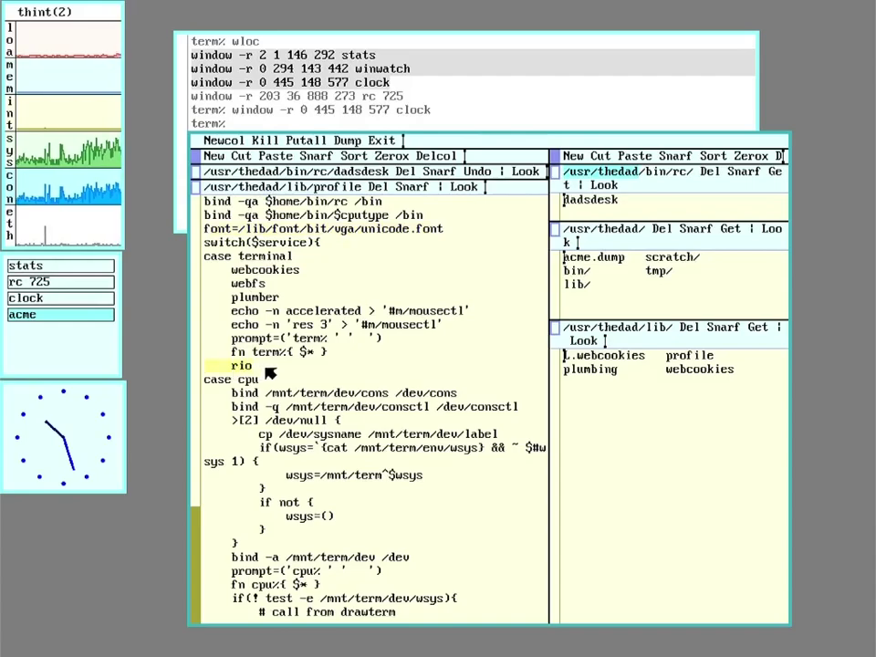
left_click(290, 370)
type("-")
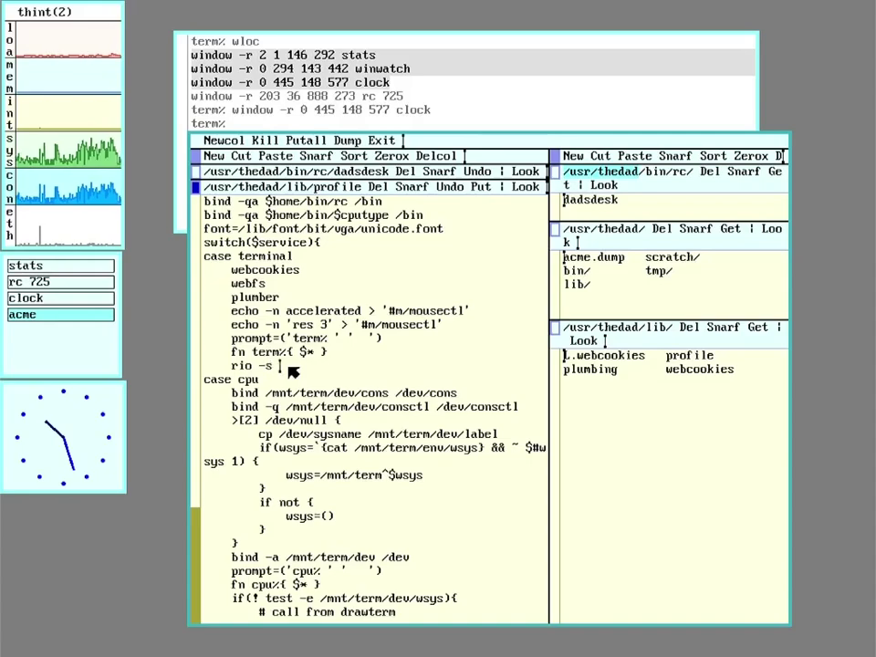
type("s -")
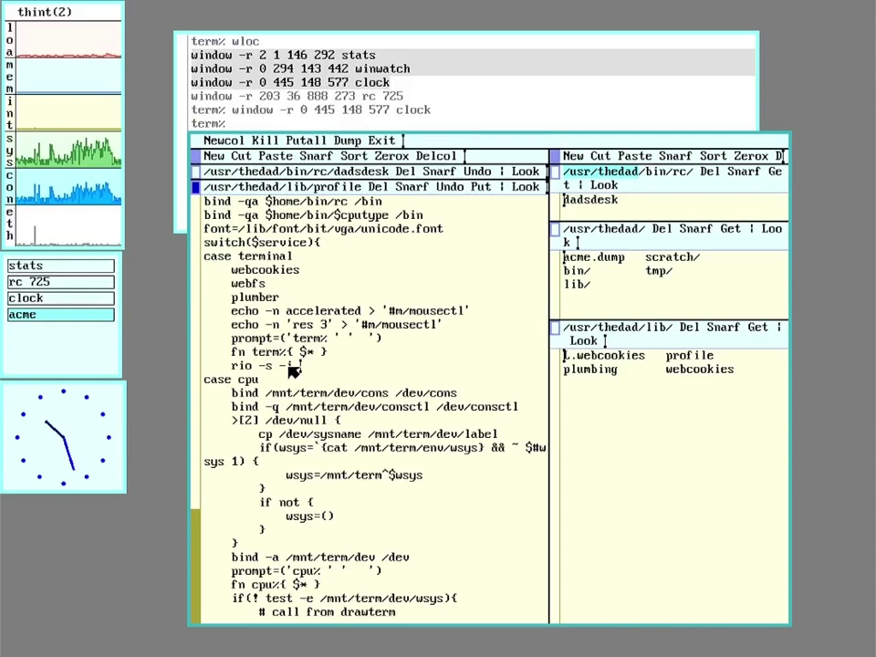
type("ads")
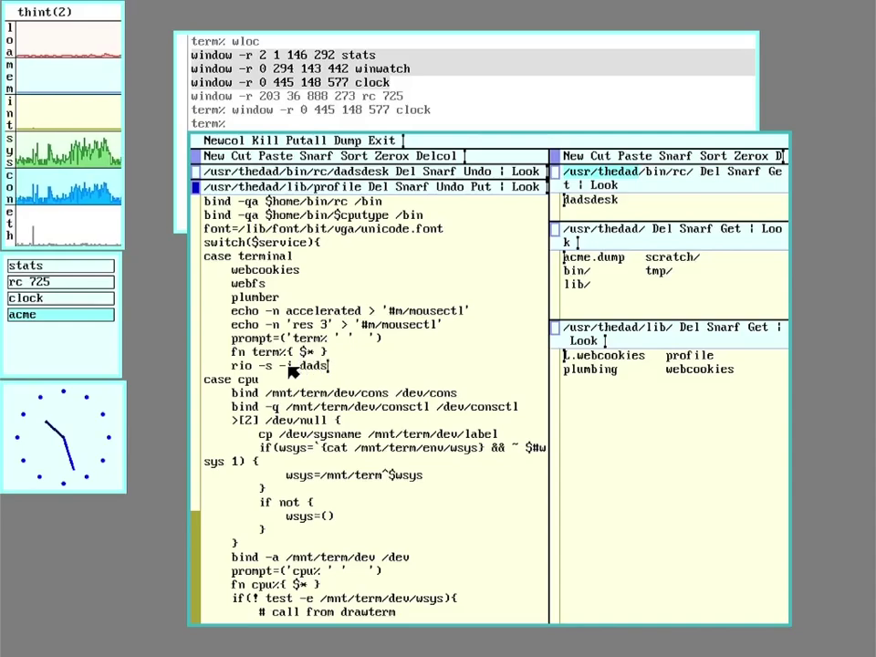
key("BackSpace")
key("BackSpace")
type("/usr/")
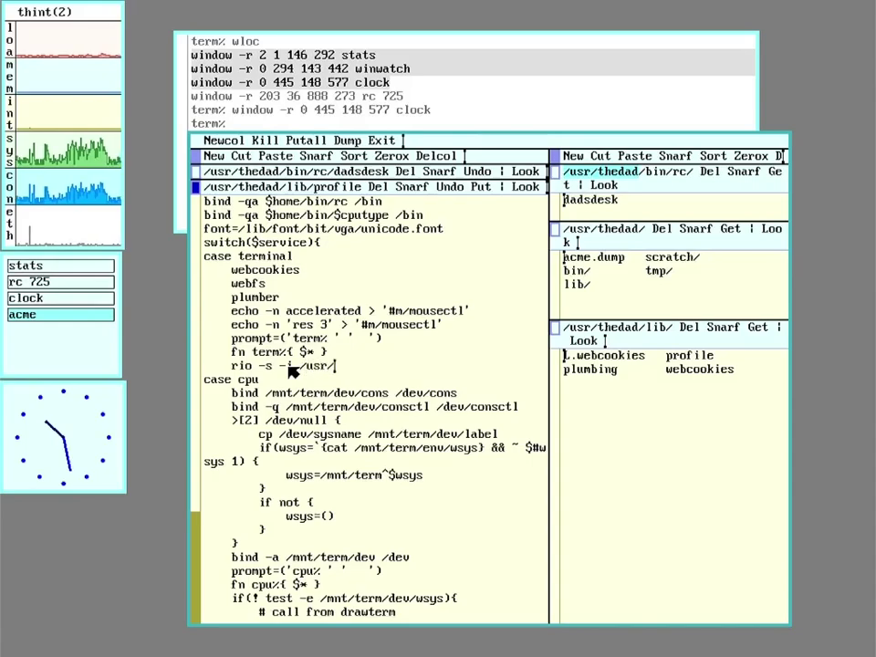
type("th")
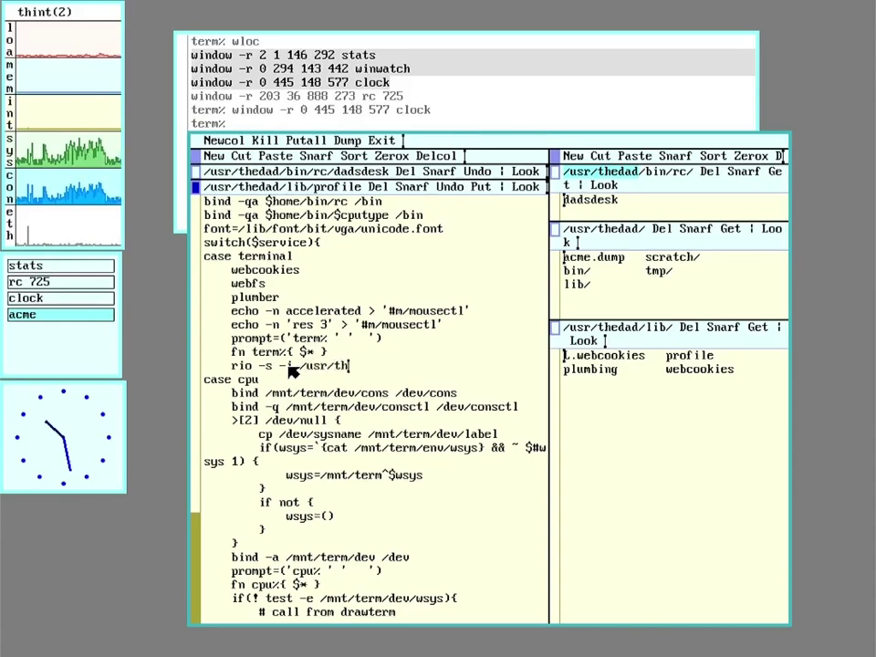
type("edad")
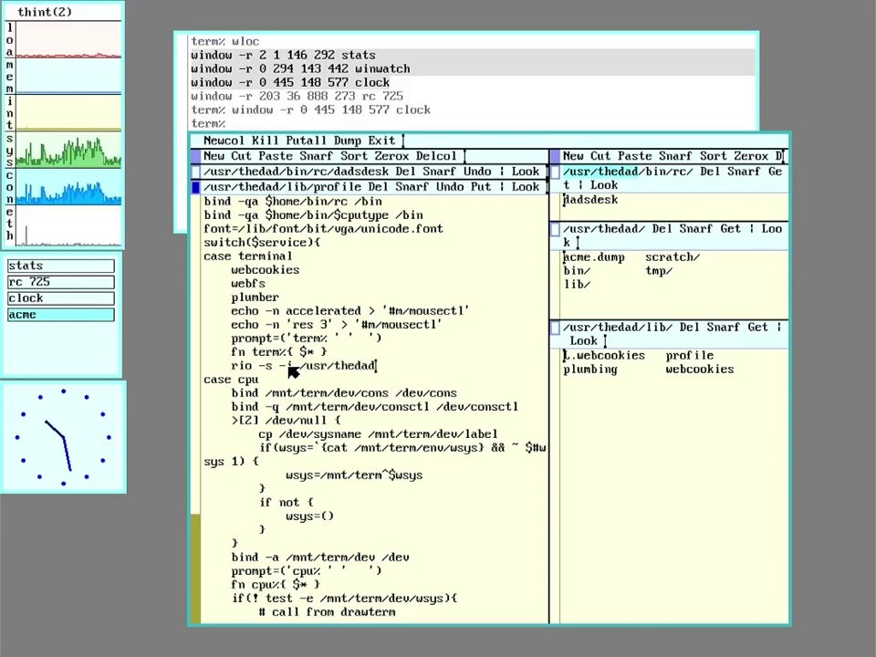
type("/bin/rc/dadsdesk")
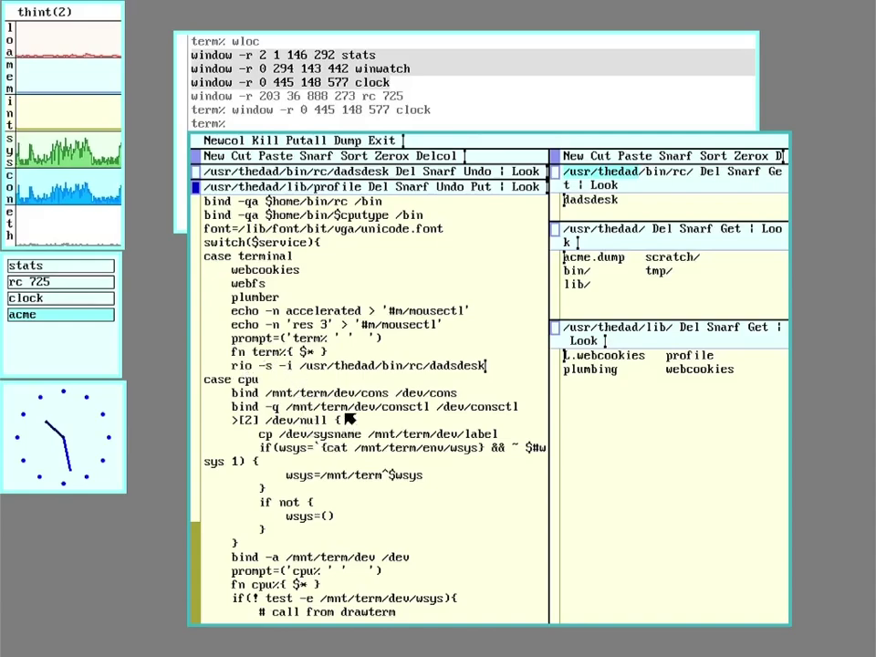
left_click(323, 337)
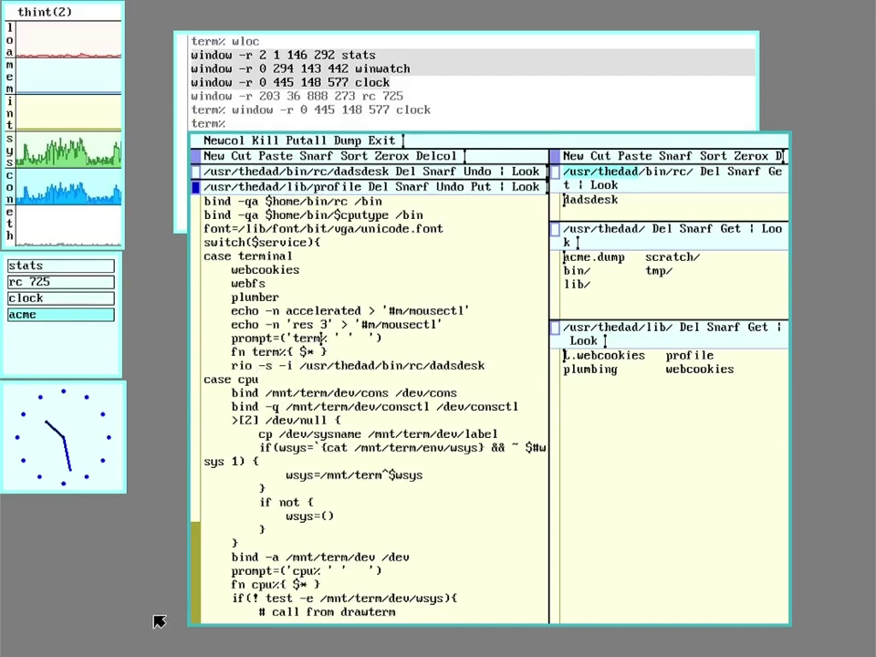
right_click(103, 568)
left_click_drag(88, 573, 350, 274)
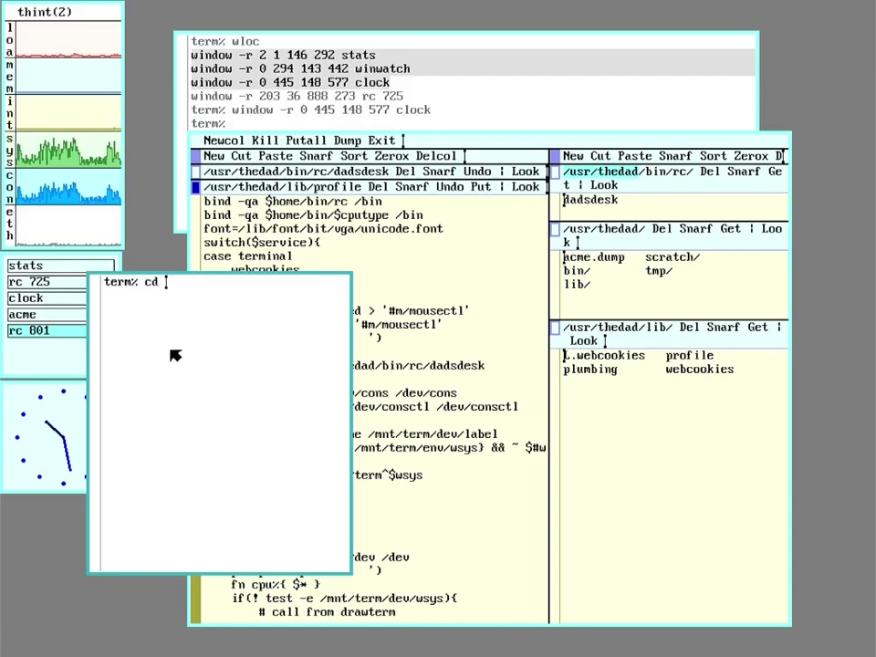
type("nv")
key("Return")
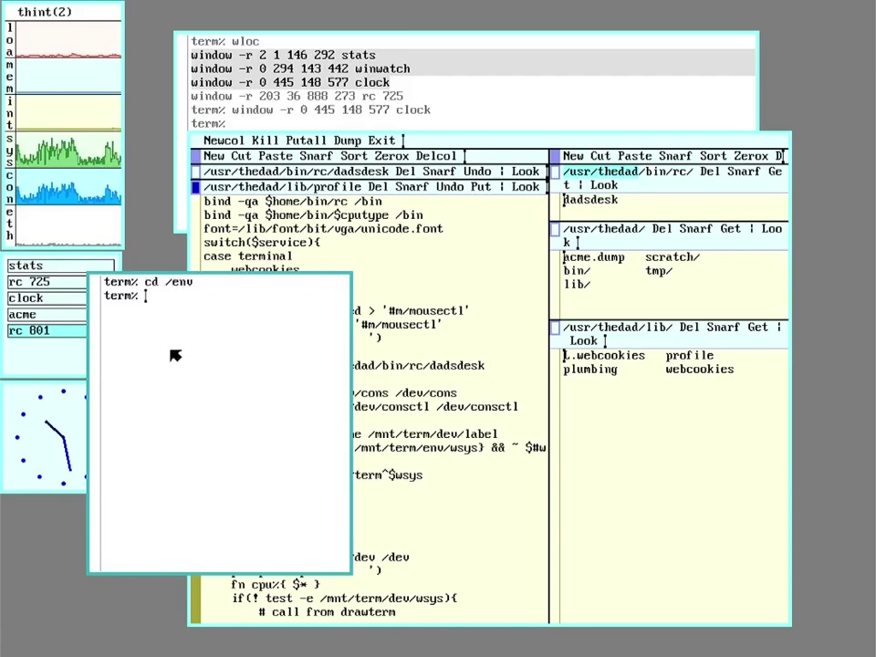
type("lc")
key("Return")
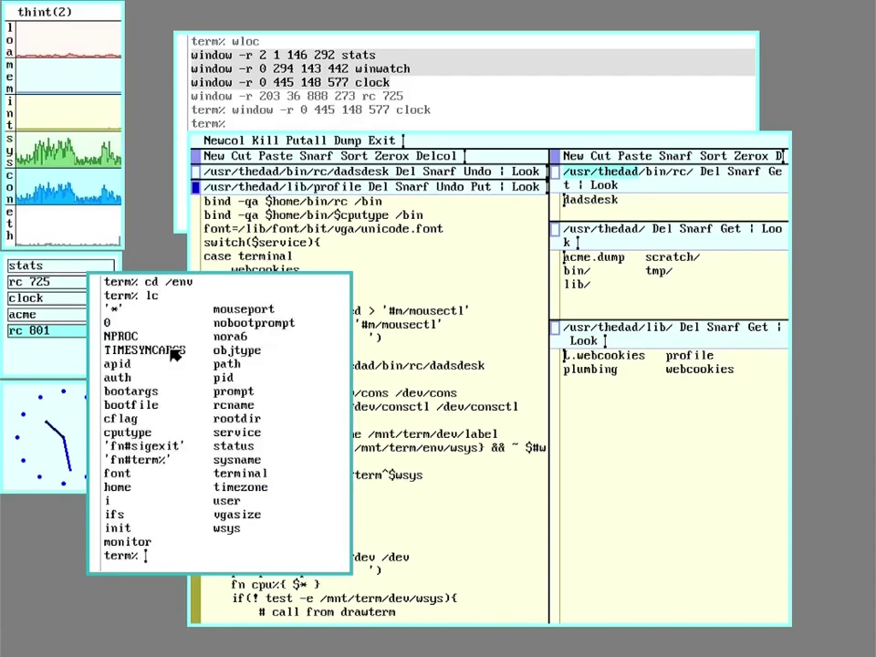
type("prompt")
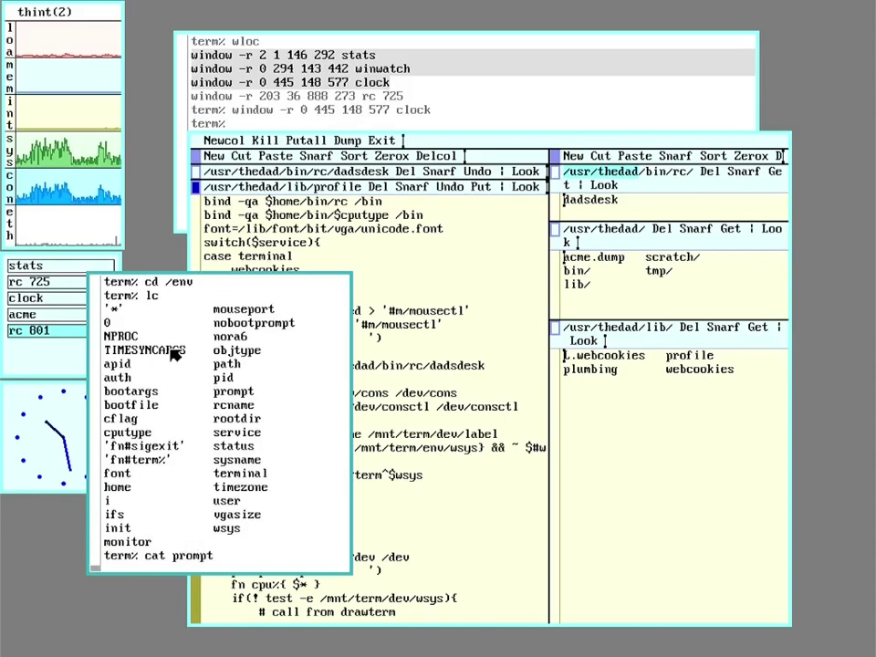
middle_click(172, 355)
key("Return")
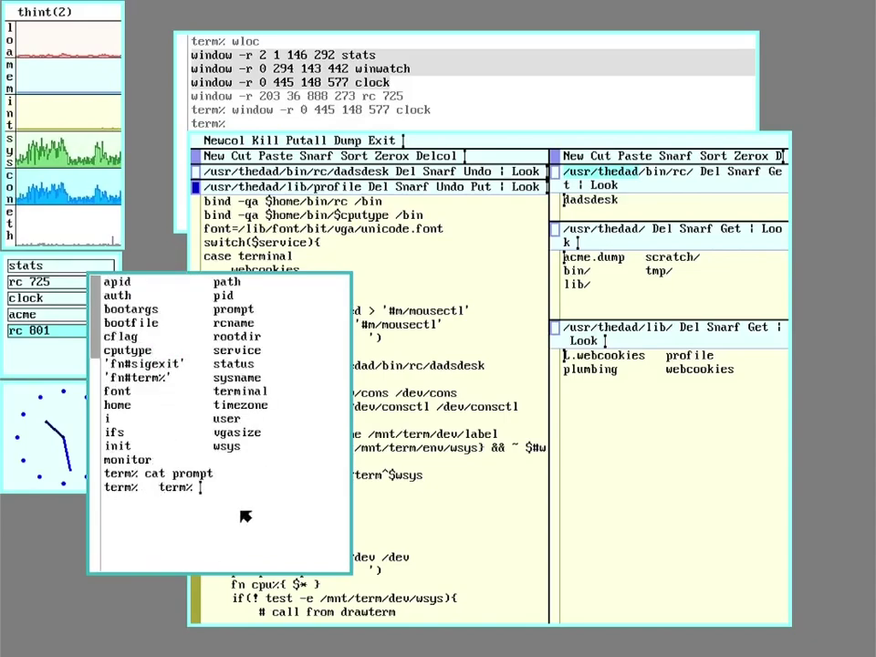
key("Return")
key("Return")
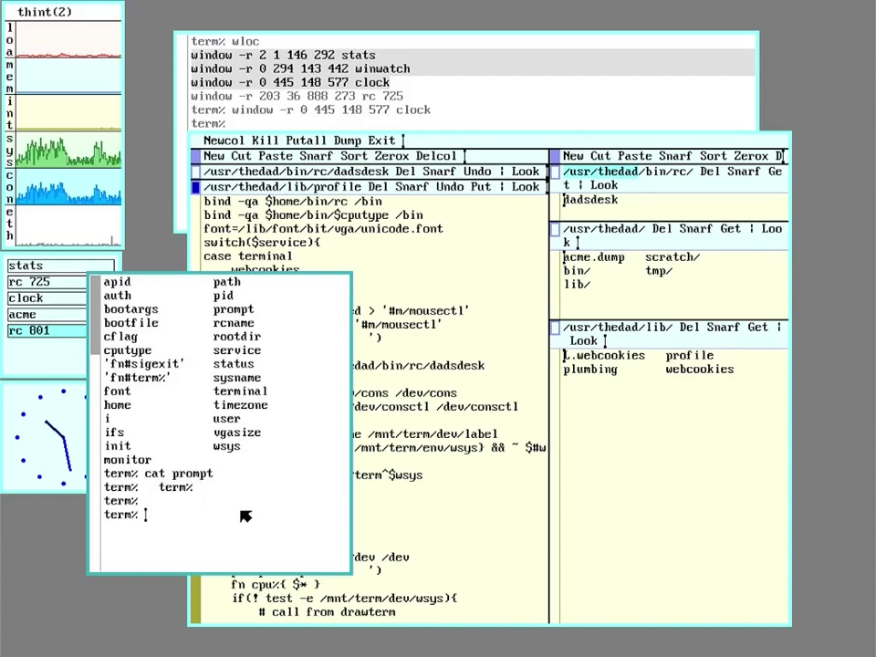
right_click(135, 191)
right_click(131, 235)
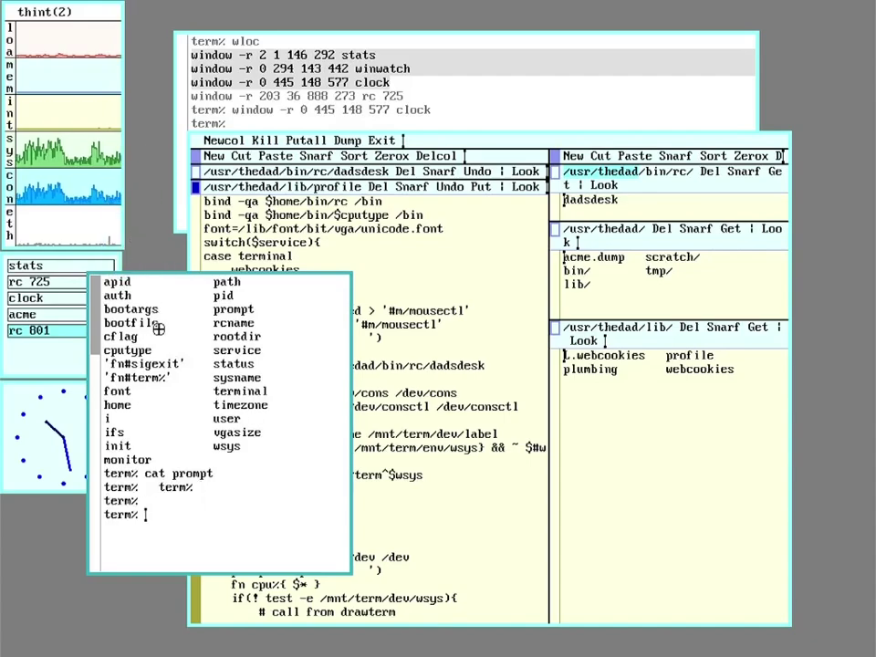
right_click(161, 330)
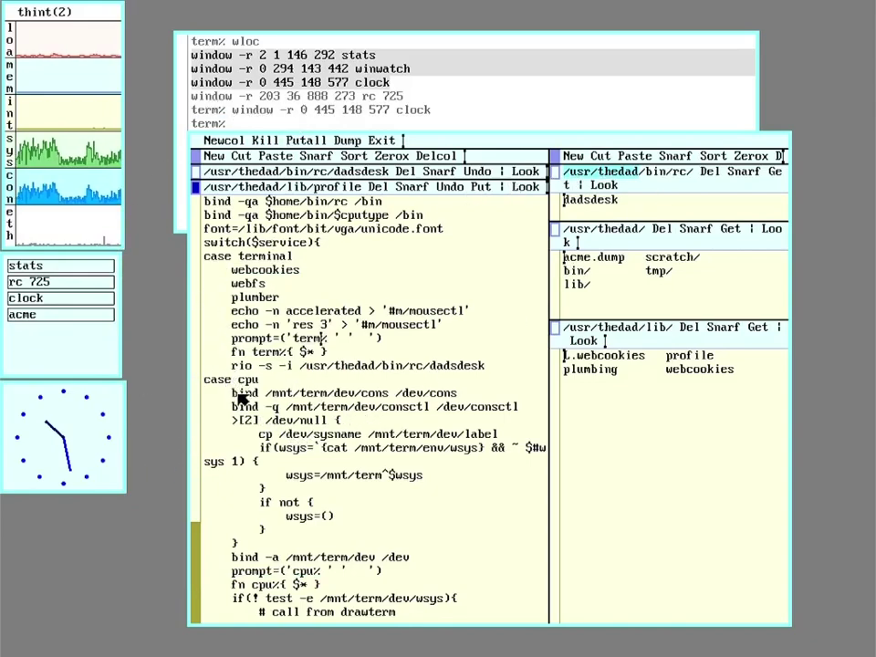
- Replace cpu with $sysname in the profile's cpu prompt line and save it with Put
left_click(211, 384)
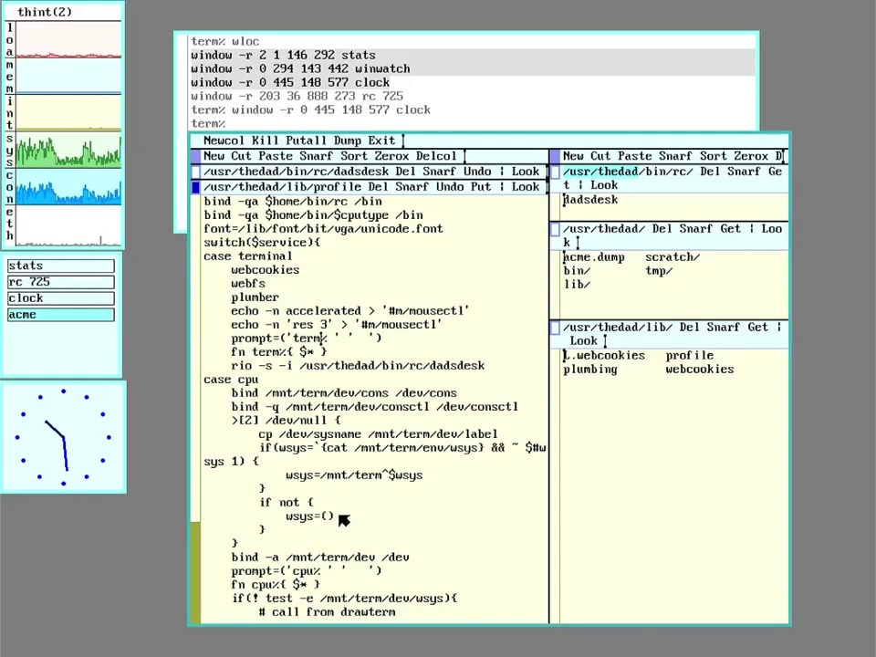
left_click(317, 572)
key("BackSpace")
key("BackSpace")
key("BackSpace")
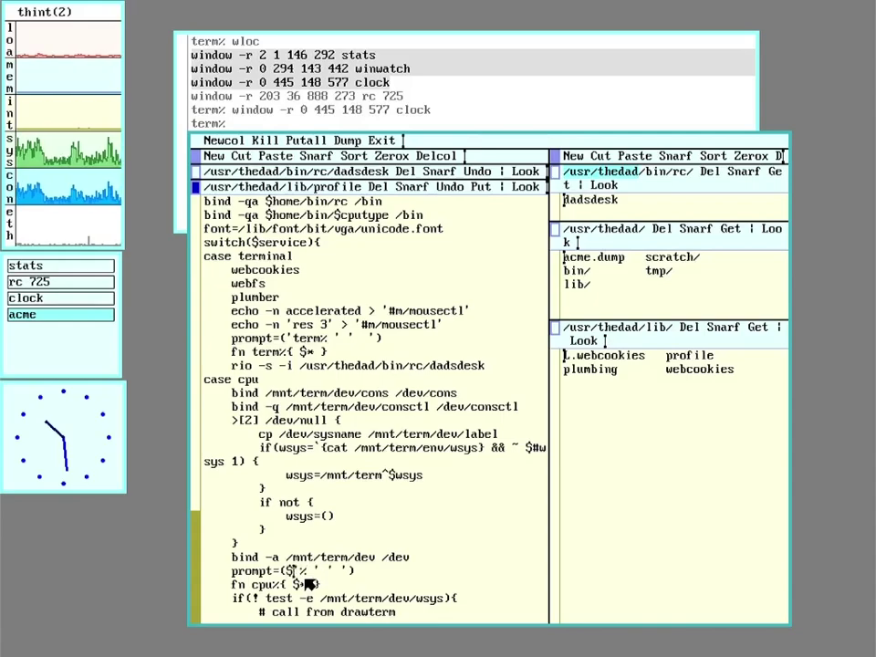
type("sysname")
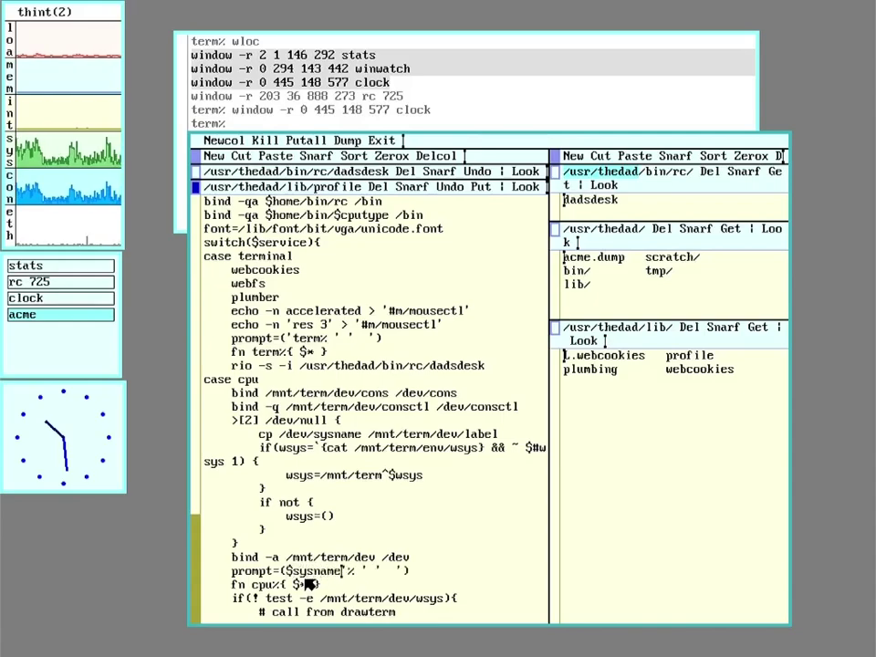
middle_click(488, 186)
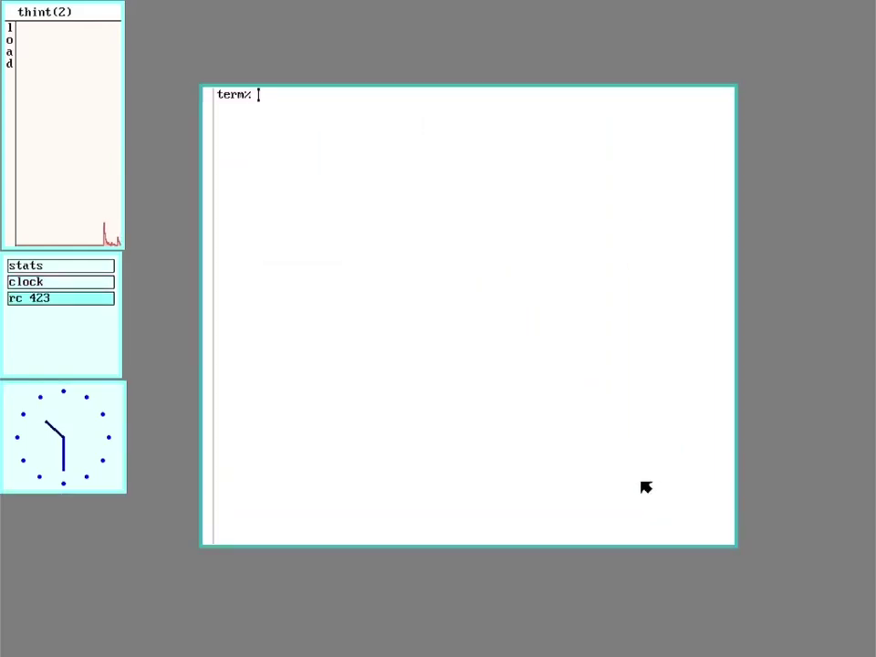
- Launch acme from the terminal and open the lib folder and its profile file
type("acme")
key("Return")
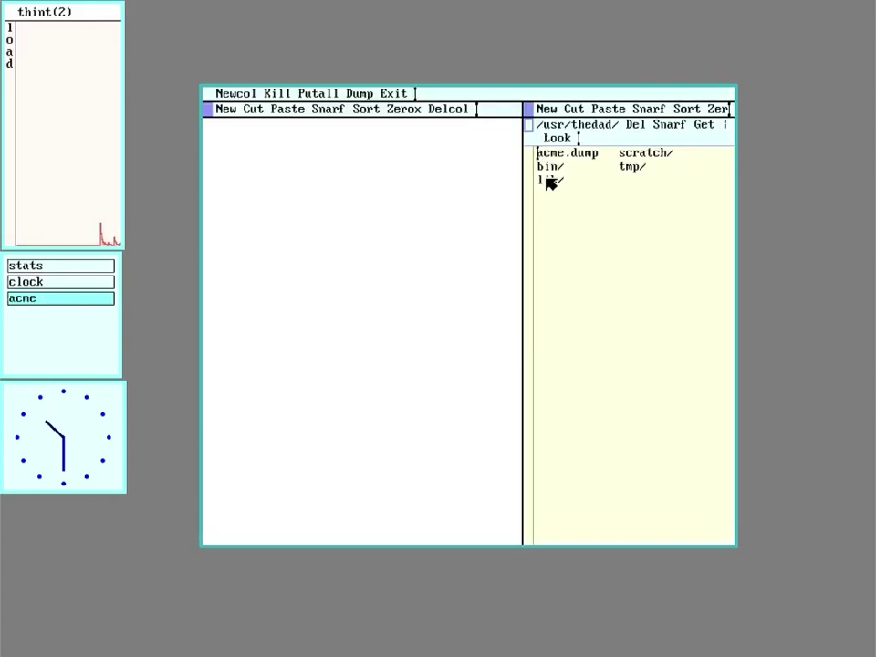
right_click(547, 180)
right_click(571, 250)
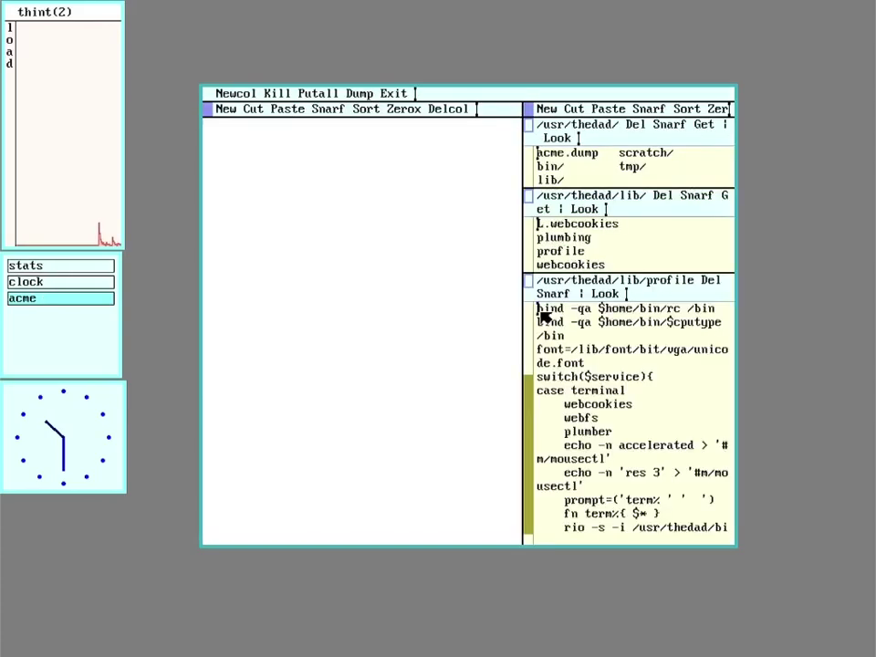
- Open bin/rc/dadsdesk, change its stats line to 'stats -lmisce', and save it
right_click(552, 167)
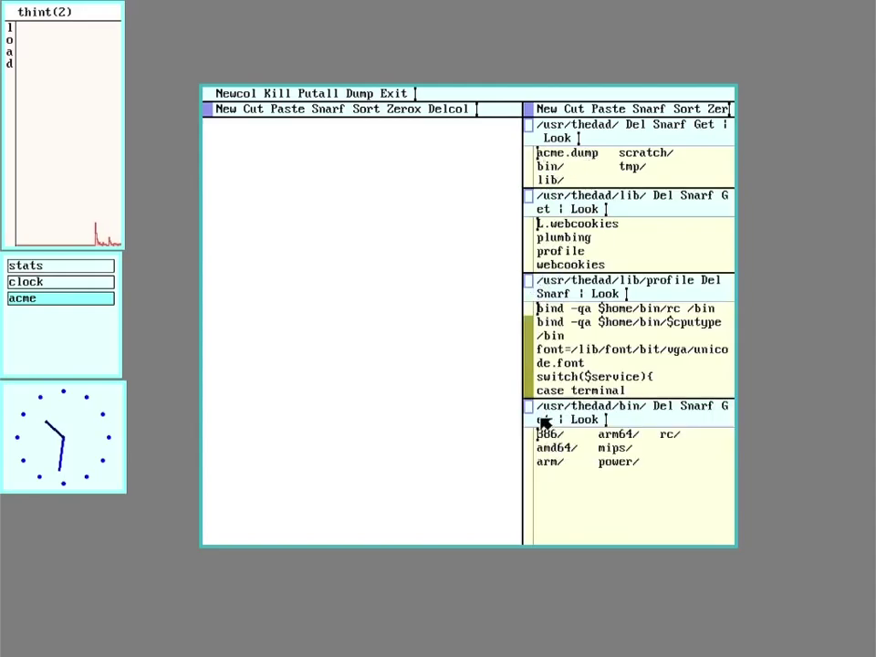
left_click_drag(528, 408, 214, 127)
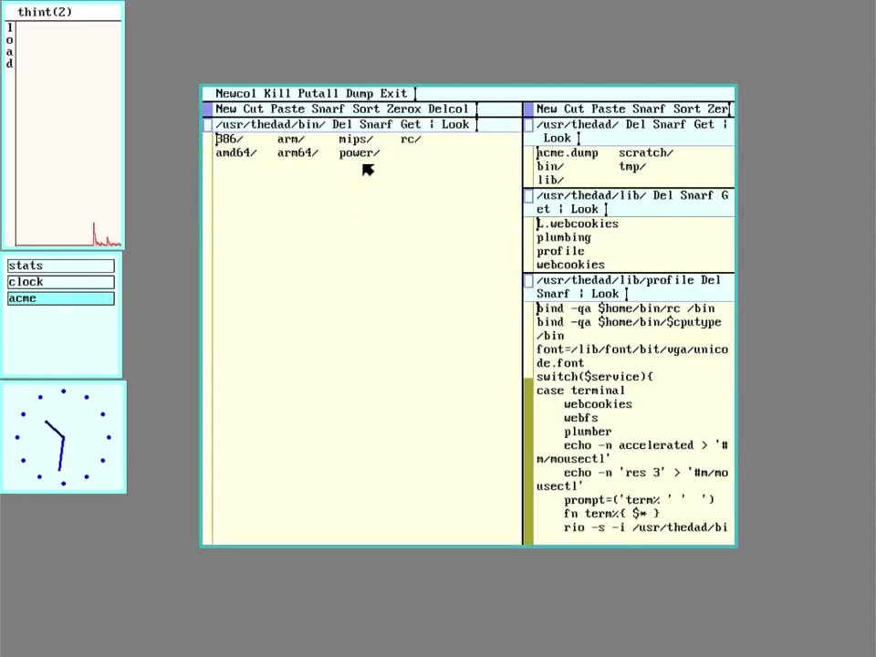
right_click(410, 140)
right_click(244, 184)
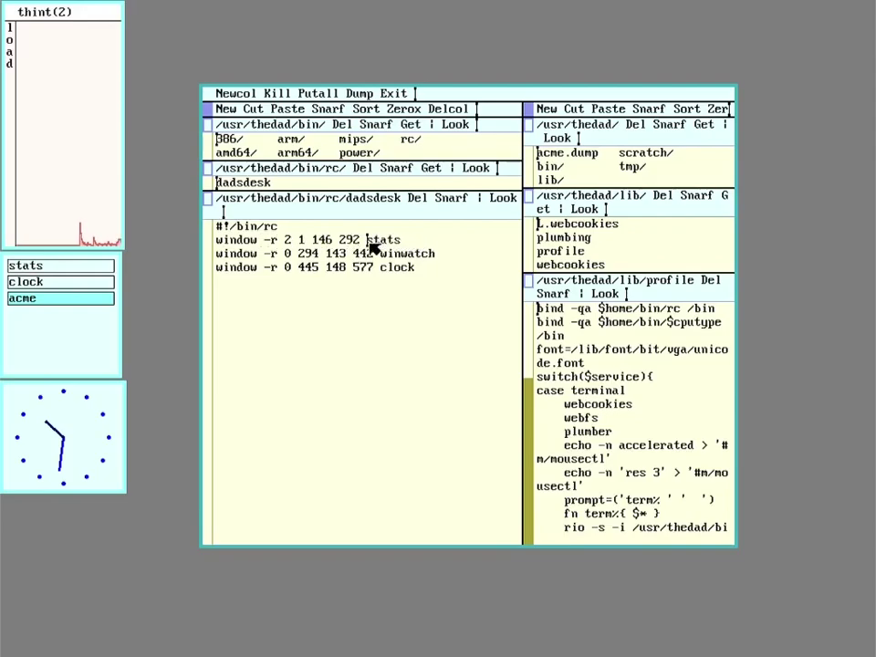
type("'")
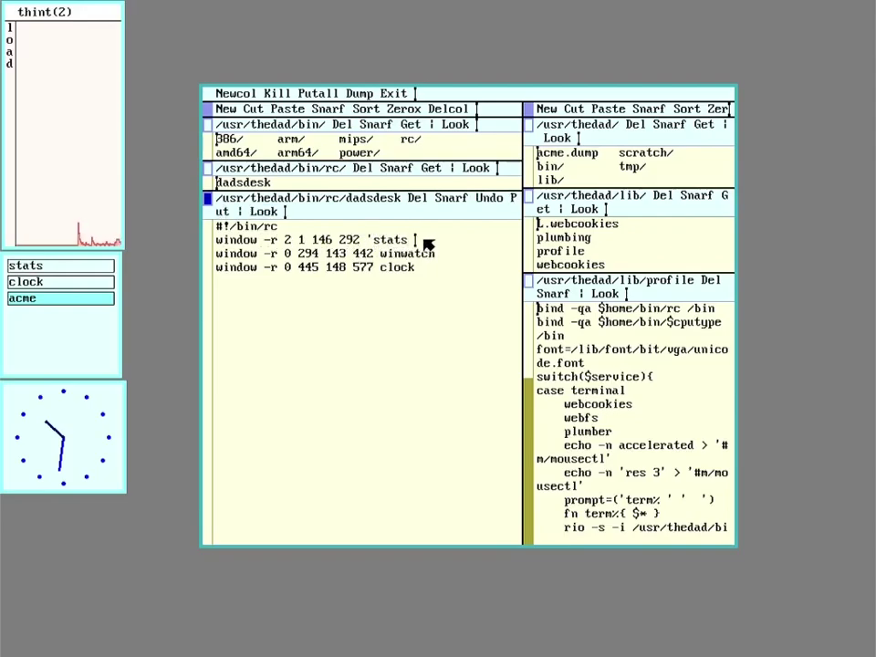
type("'")
middle_click(224, 212)
- Create a new terminal near the top left and enter fshalt -r to reboot the machine
right_click(171, 47)
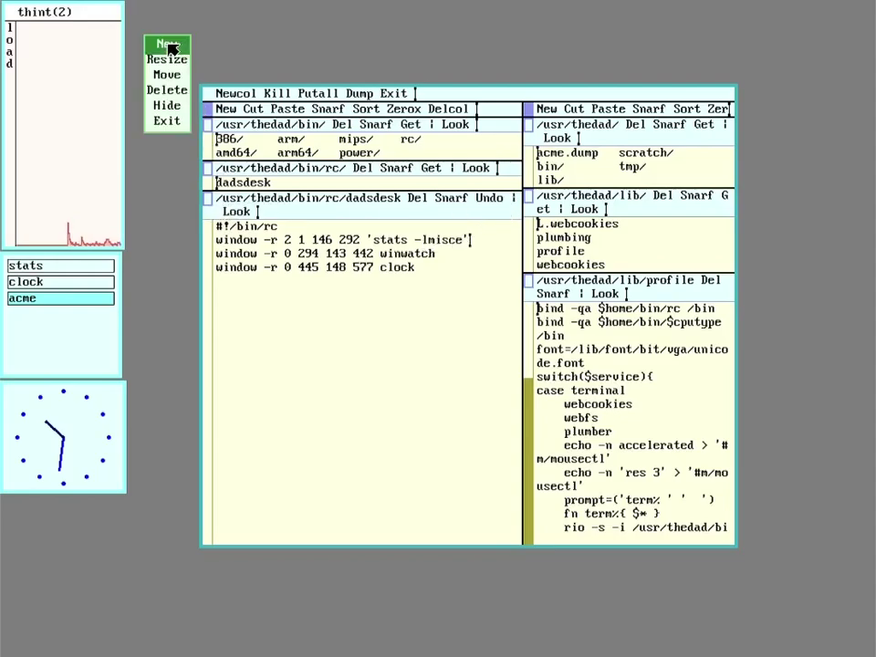
right_click(166, 44)
left_click_drag(156, 37, 527, 301)
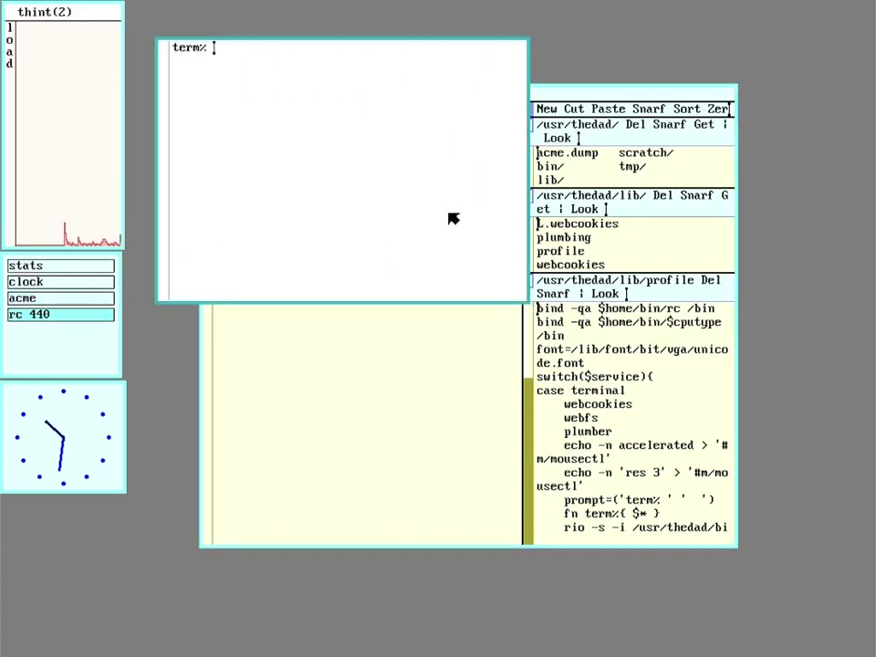
type("fshalt -r")
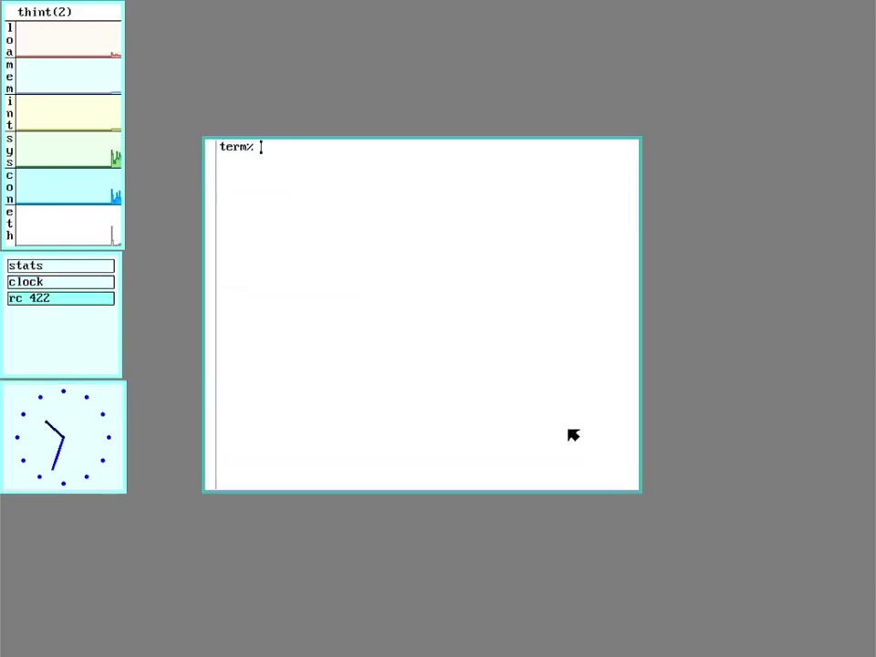
- Connect to thing1 with rcpu -h thing1 and confirm the remote shell responds
type("rcpu ")
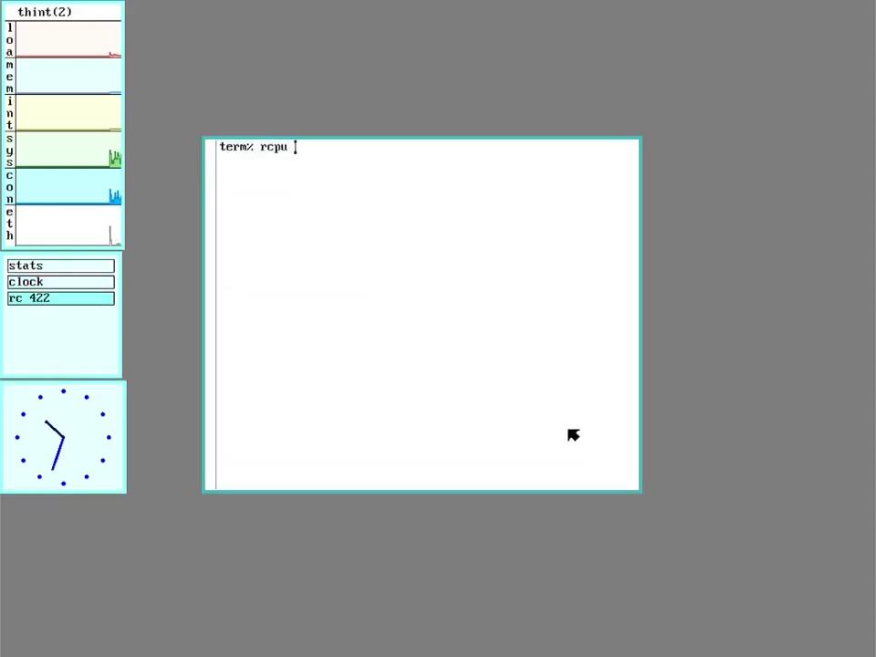
type("-h thing1")
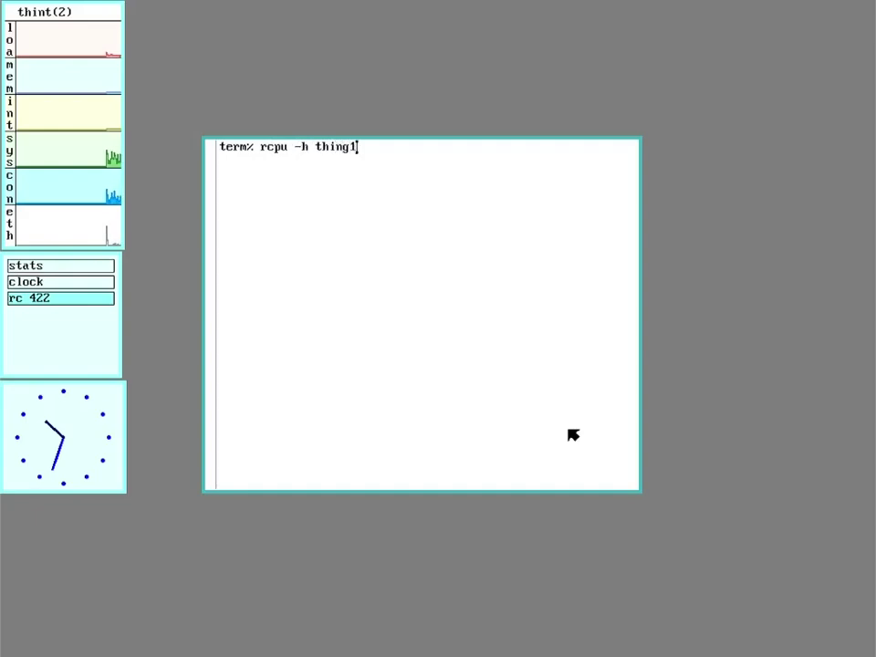
key("Return")
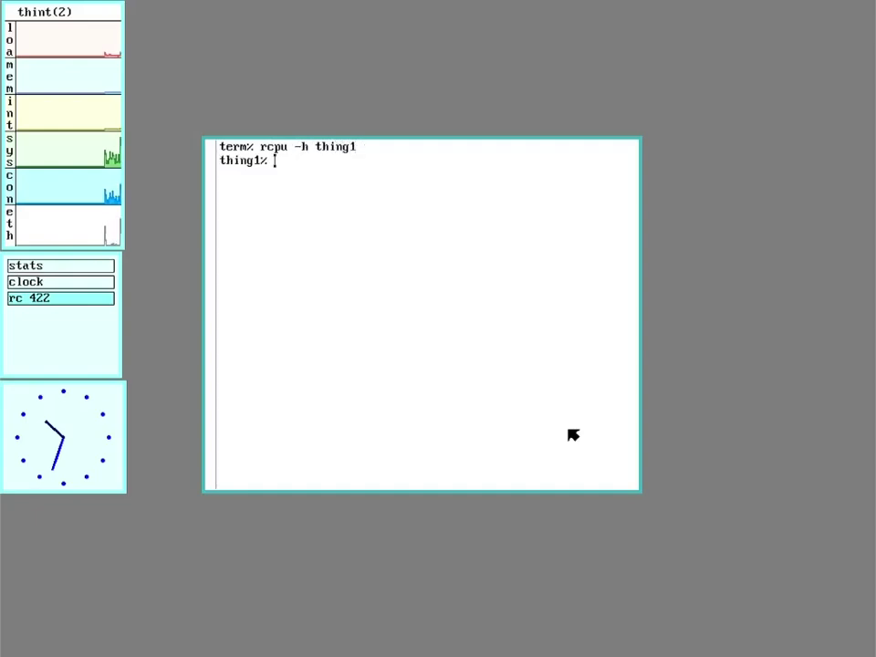
key("Return")
key("Return")
key("Return")
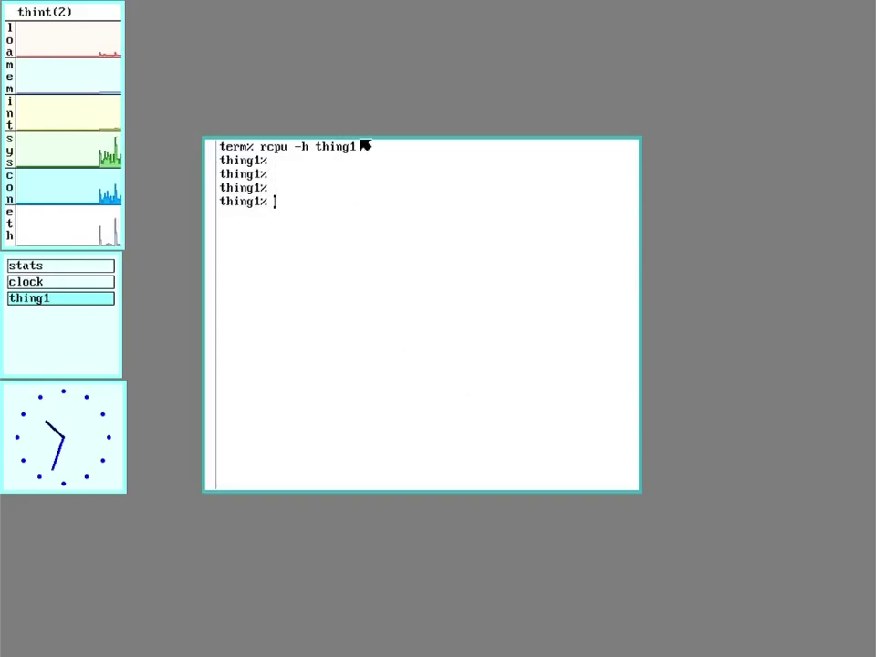
- In a new upper-right window run rcpu -h labPi, then delete the thing1 window
right_click(342, 57)
left_click_drag(338, 50, 777, 338)
type("rcpu -h ")
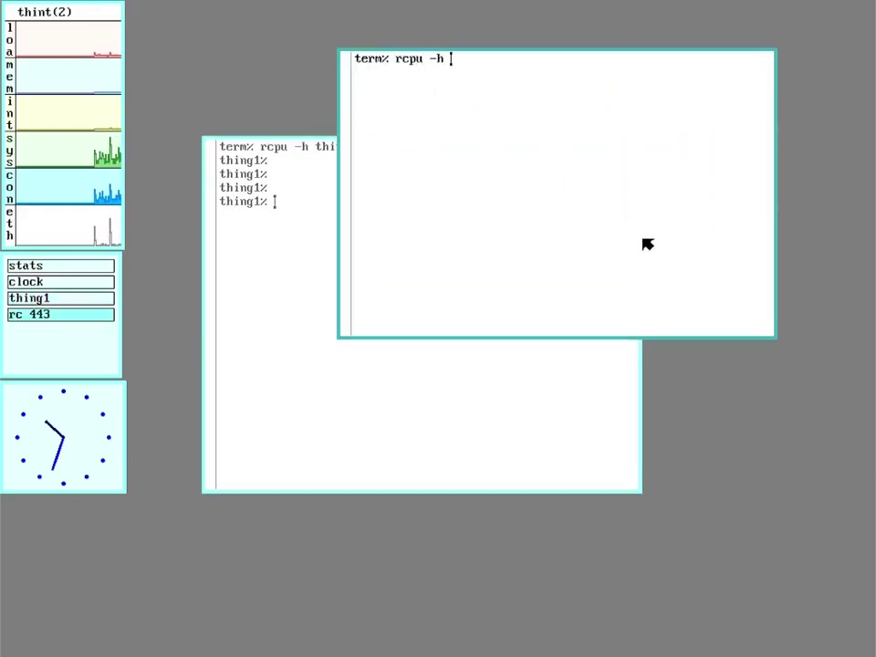
type("labPi")
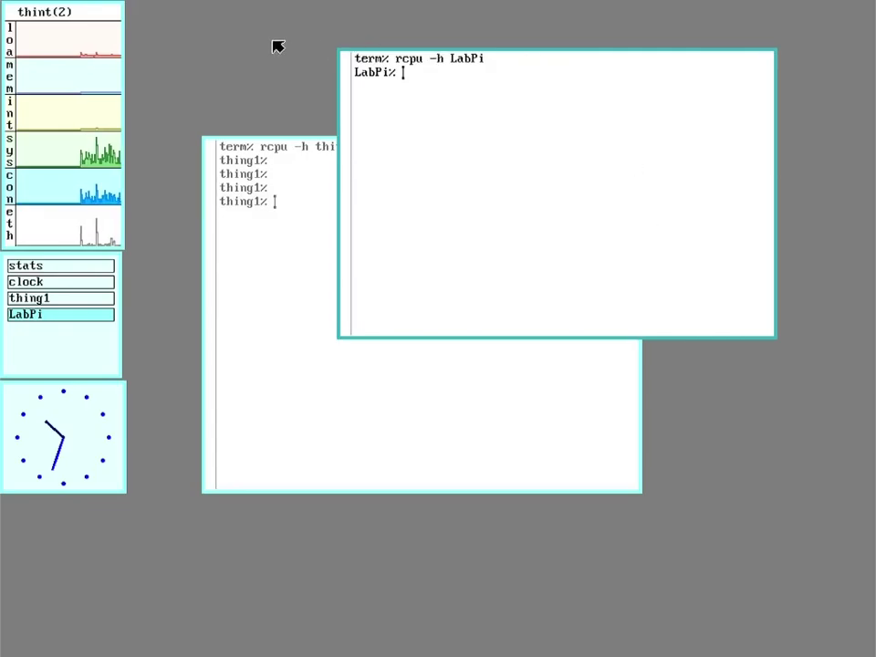
right_click(191, 101)
left_click(187, 146)
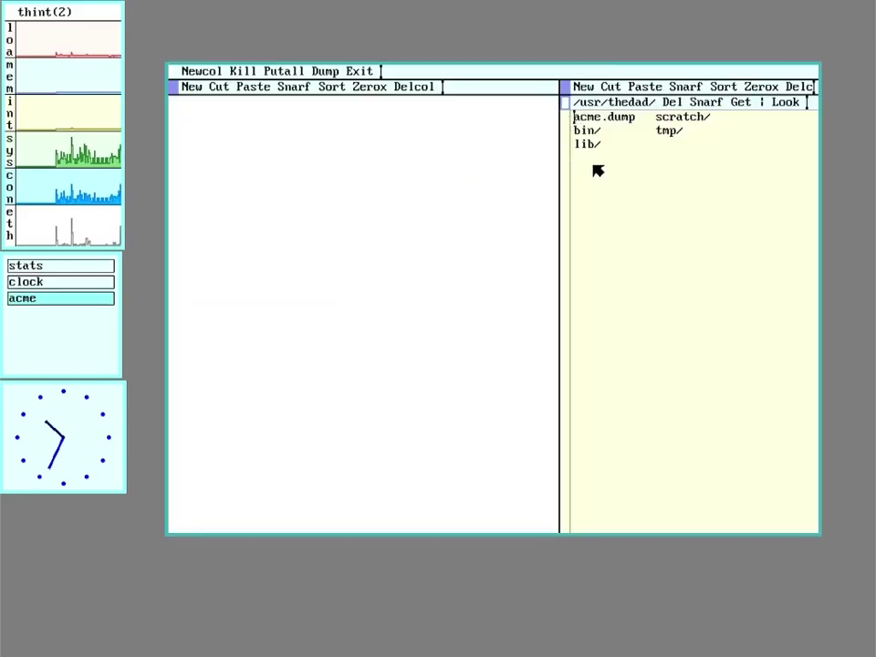
- Open lib/profile in acme's left column, then sweep a new terminal at lower left
right_click(587, 144)
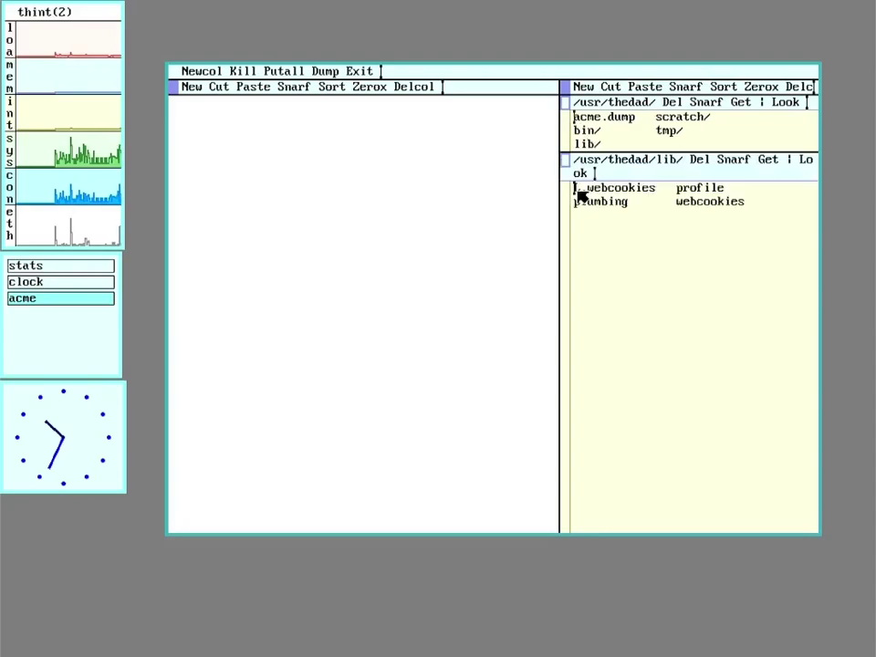
right_click(695, 193)
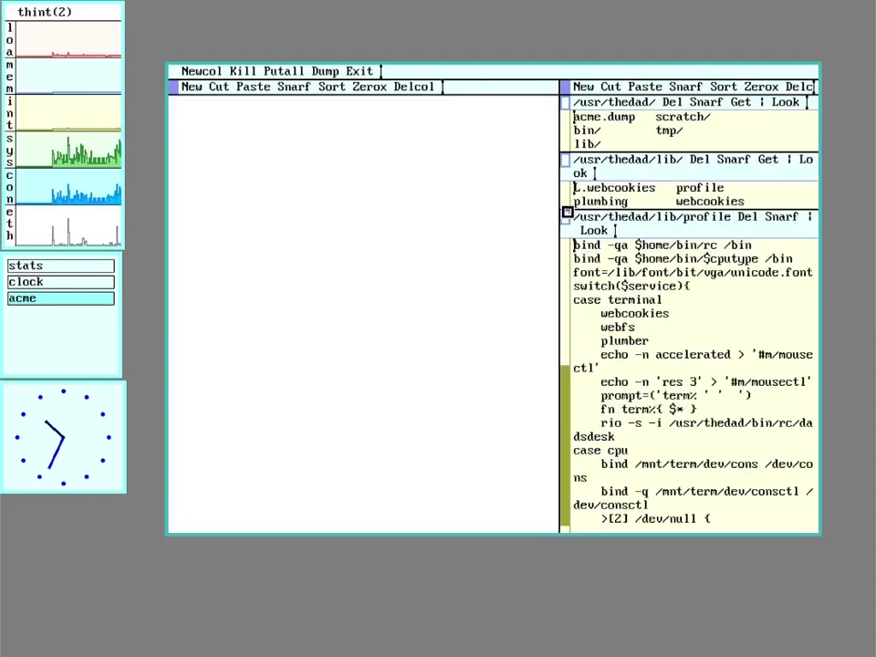
left_click_drag(567, 211, 179, 110)
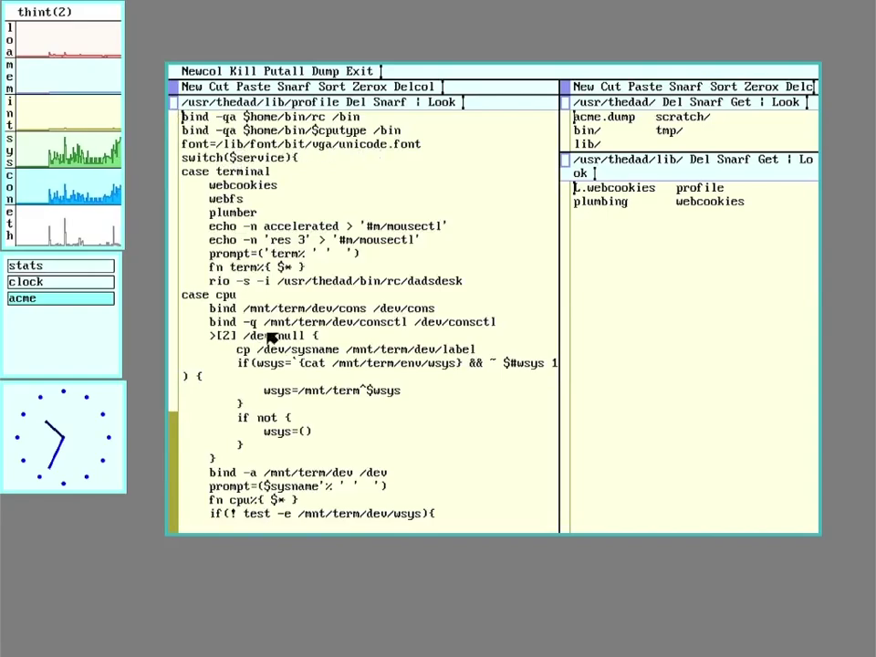
right_click(68, 557)
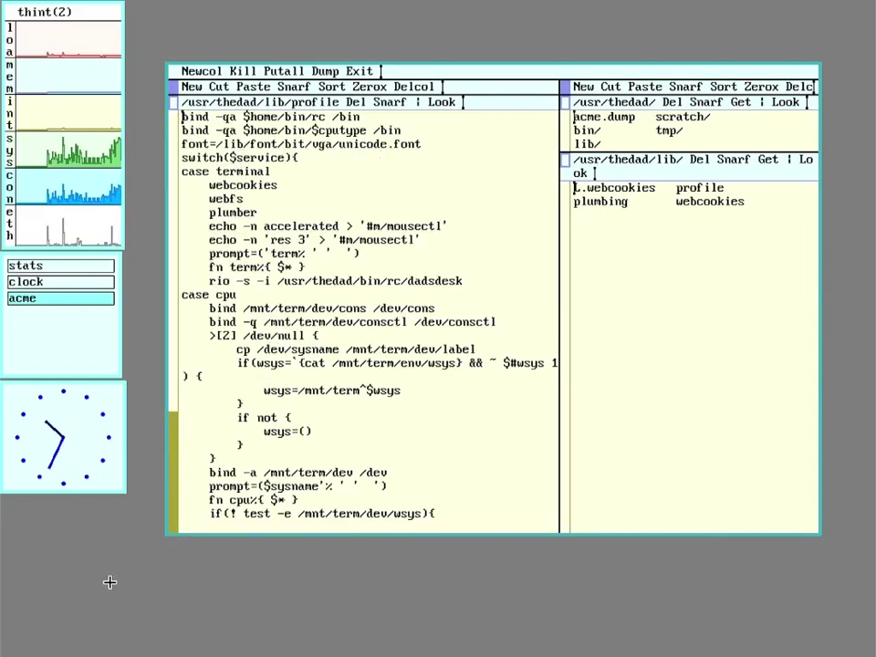
left_click_drag(110, 575, 515, 267)
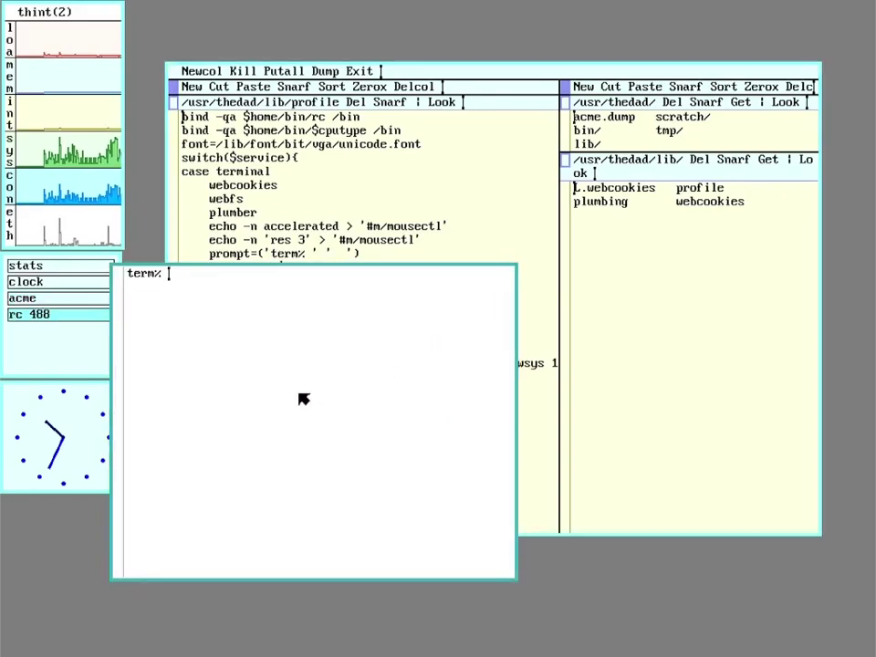
- Launch the fontsel font selector from the terminal
type("font=")
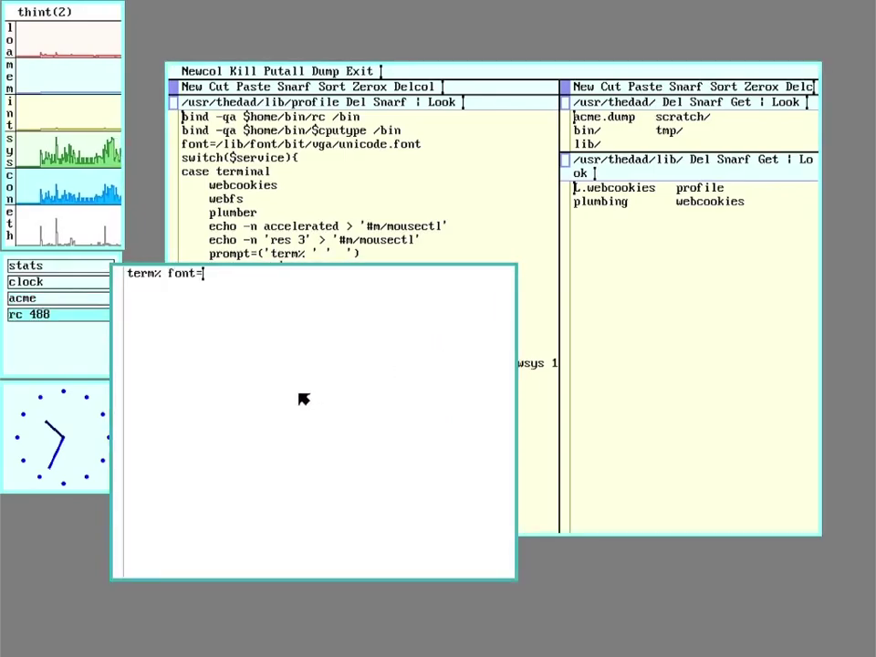
key("BackSpace")
key("BackSpace")
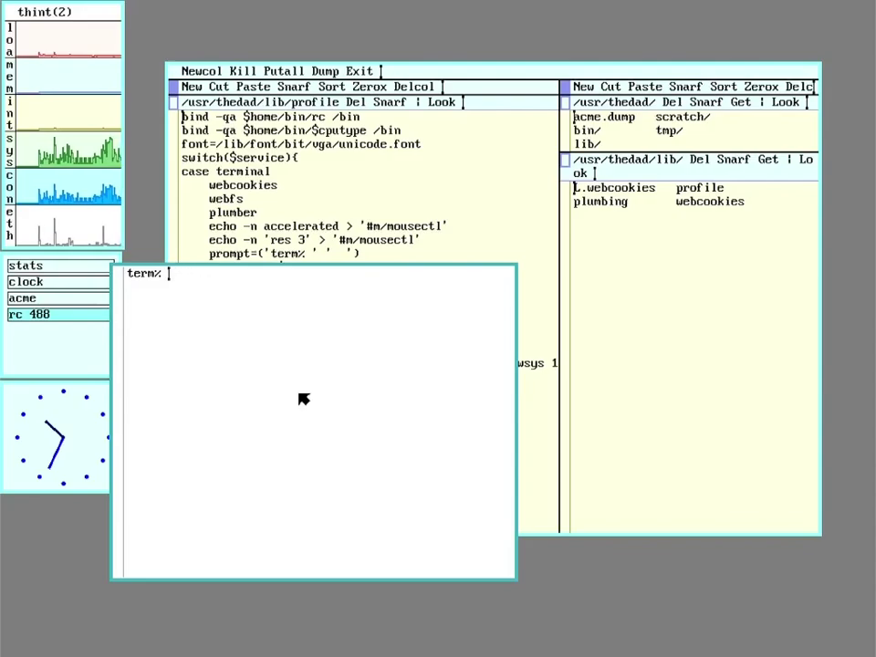
type("font")
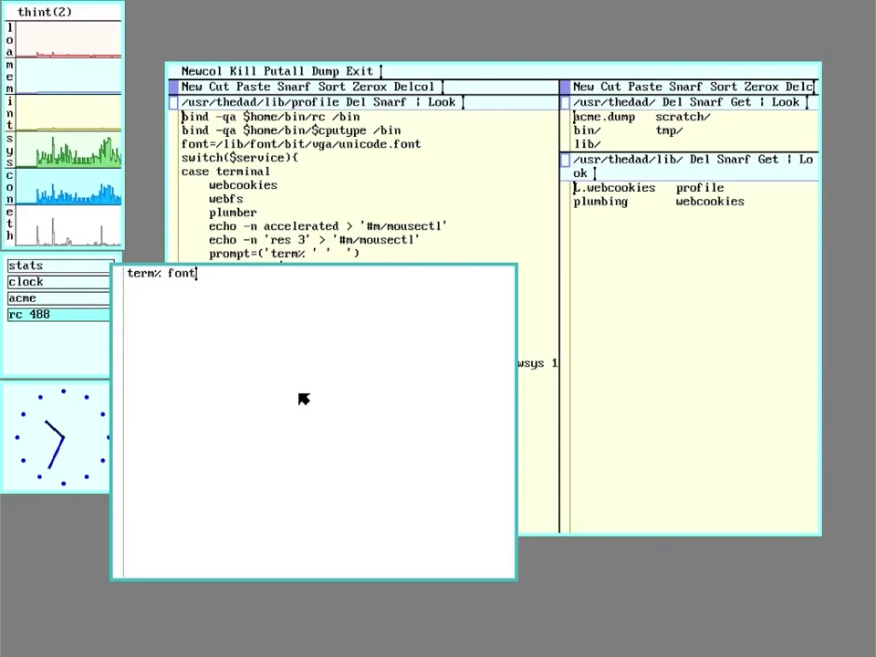
type("sel")
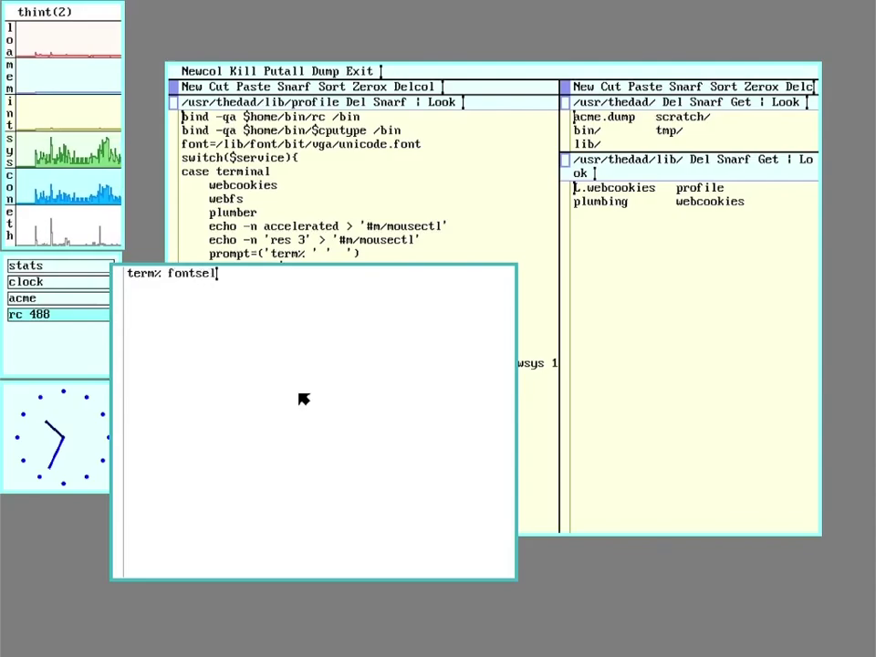
key("Return")
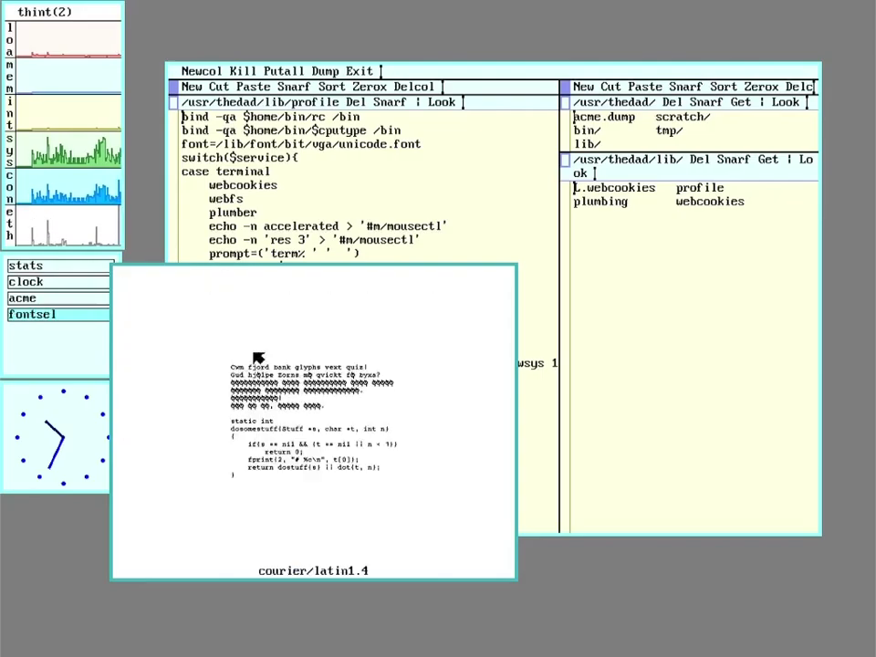
- Preview courier sizes and dejavubd variants, then quit keeping dejavubd unicode.14
left_click_drag(258, 358, 263, 386)
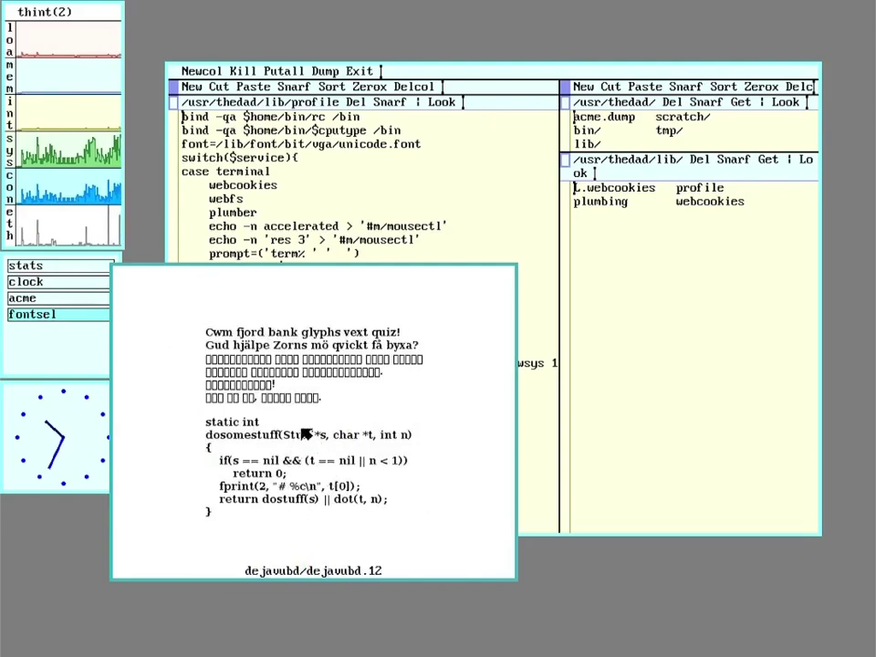
mouse_move(301, 436)
left_mouse_down()
mouse_move(302, 461)
mouse_move(299, 434)
mouse_move(307, 455)
left_mouse_up()
left_click_drag(287, 412, 321, 447)
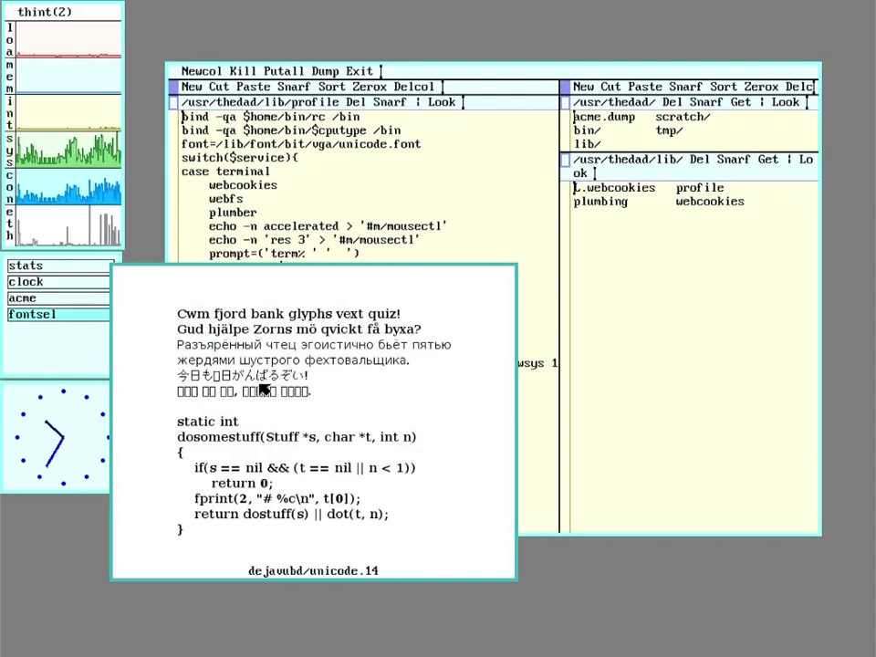
key("q")
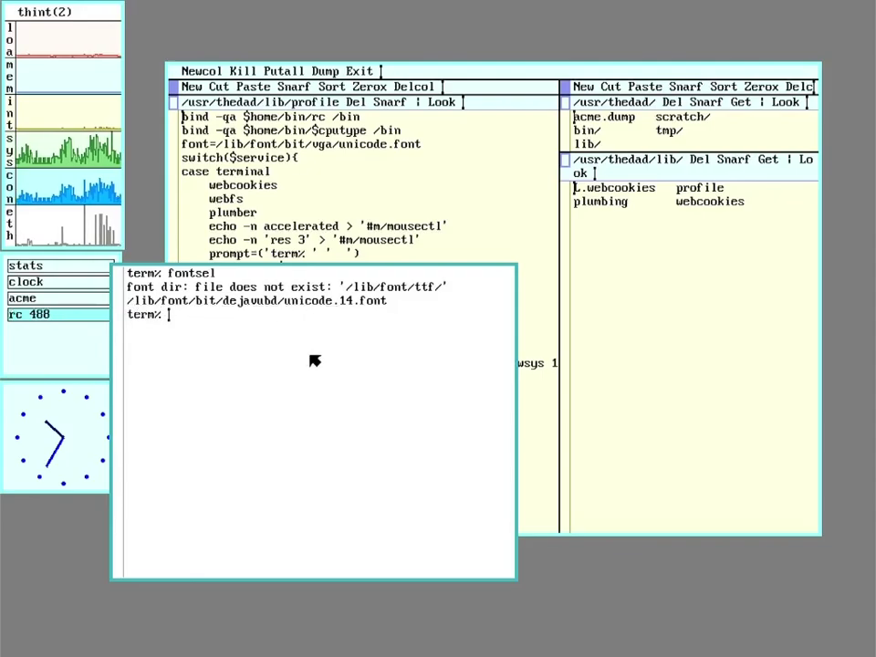
- Set font=/lib/font/bit/dejavubd/unicode.14.font by pasting the printed path, then begin typing acme
type("nt=")
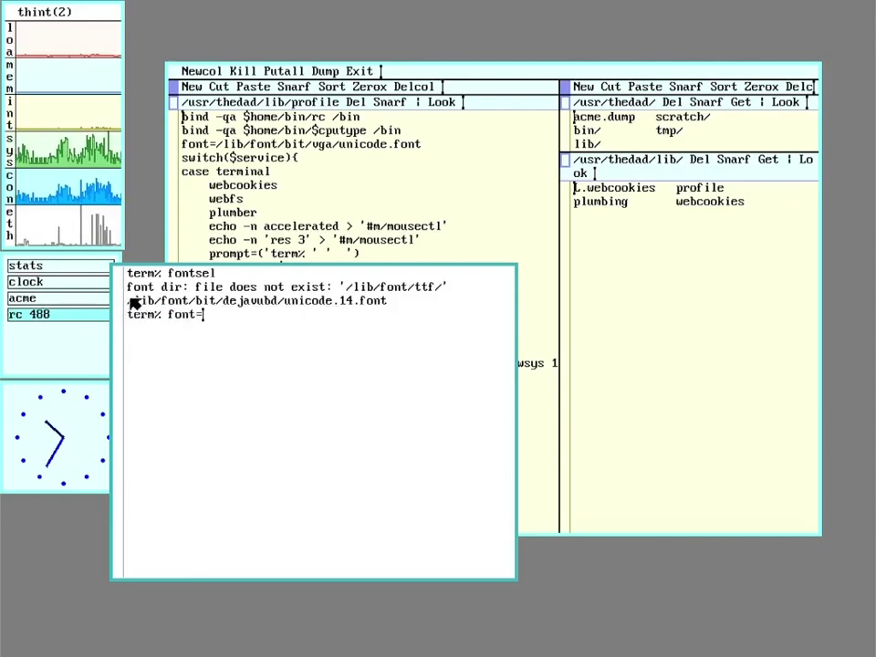
left_click_drag(127, 301, 397, 301)
middle_click(397, 301)
right_click(397, 301)
left_click(384, 352)
middle_click(384, 352)
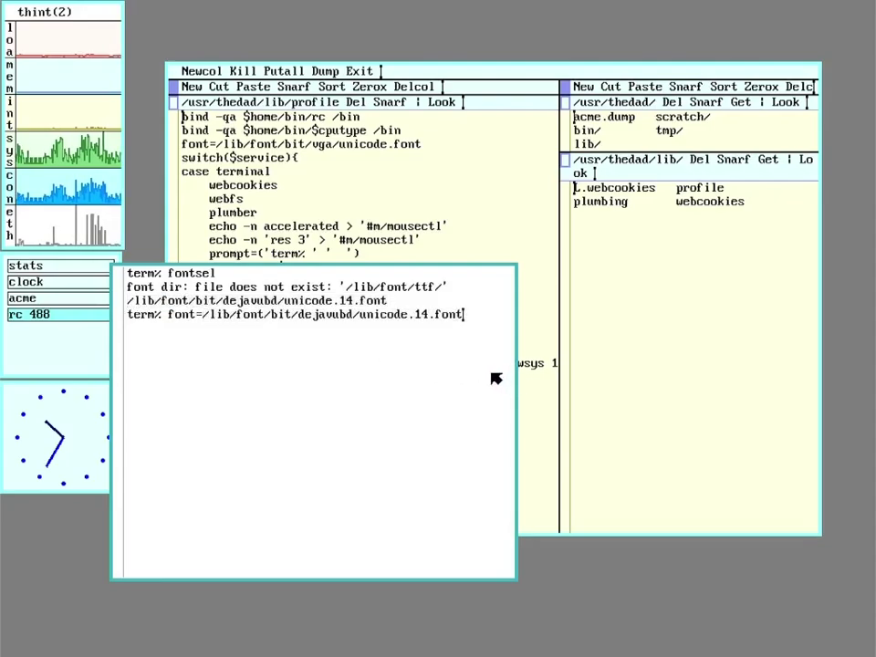
key("Return")
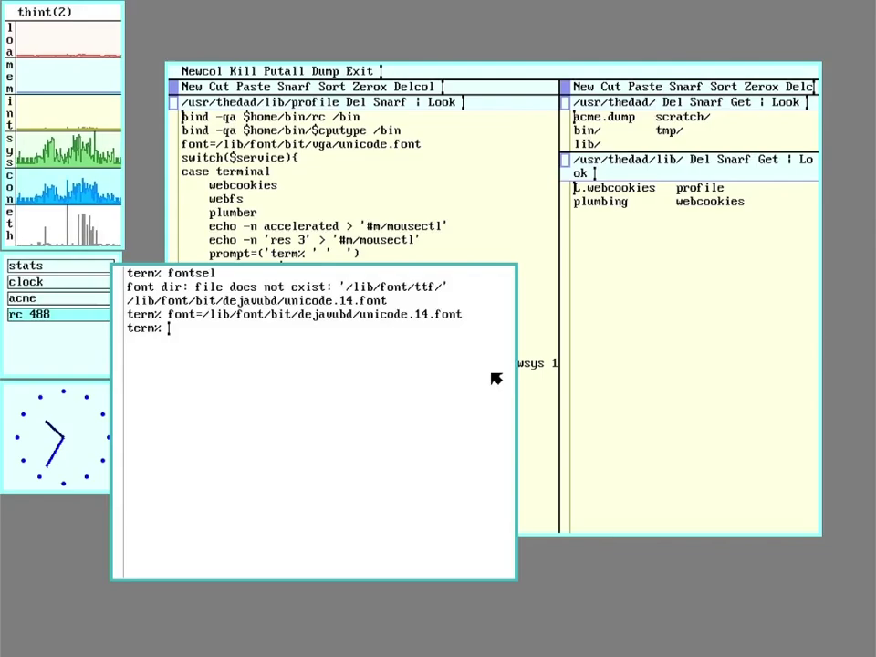
type("a")
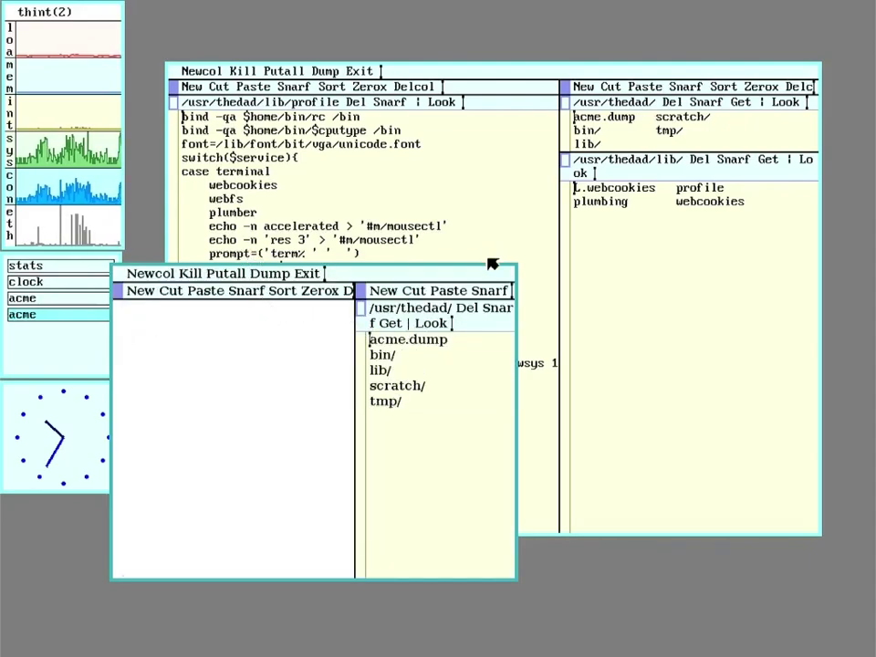
- Enlarge acme, run sysinfo and scroll its +Errors report, then Exit acme
left_click_drag(516, 267, 702, 126)
left_click(547, 288)
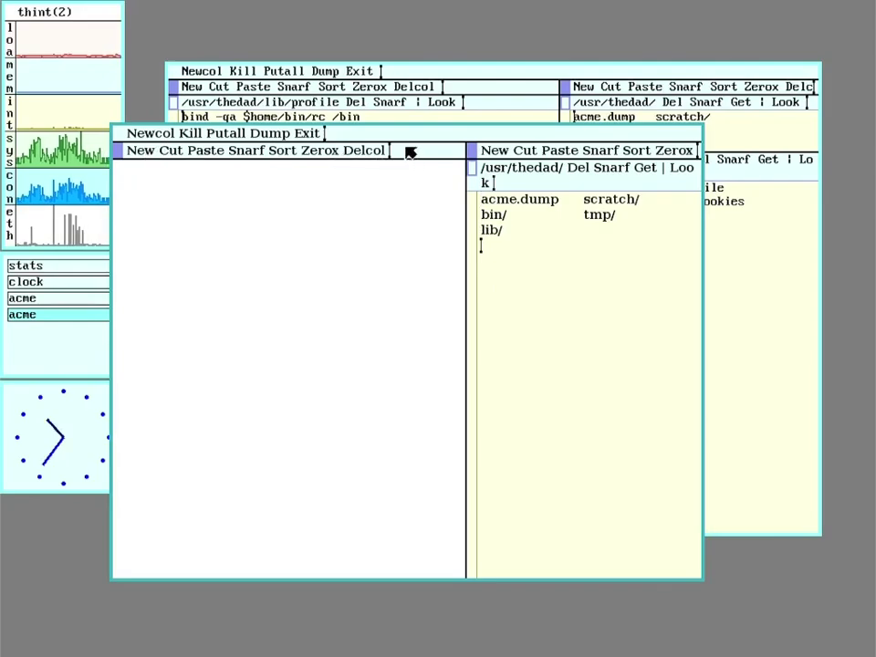
type("ysinfo")
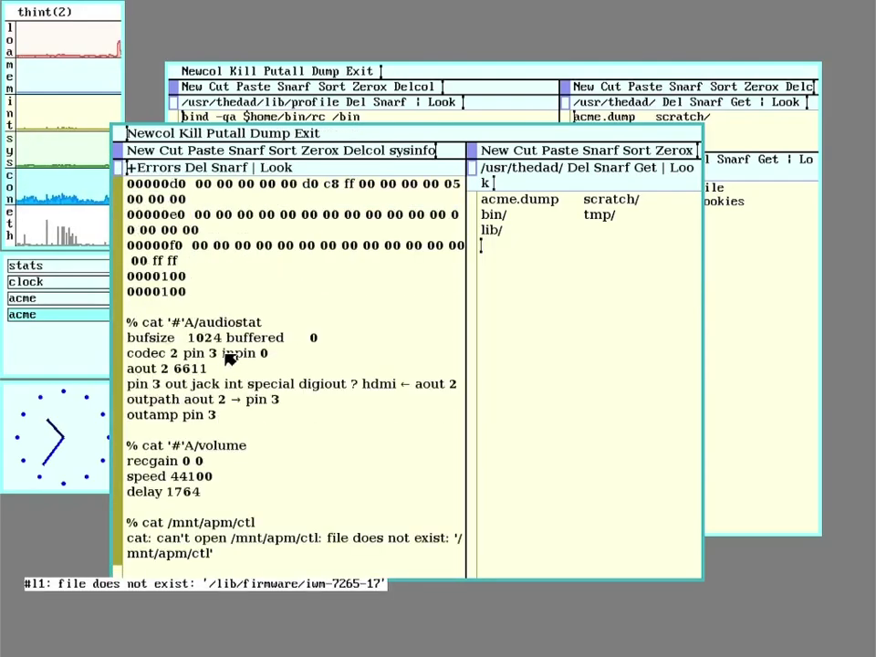
scroll(228, 360, "up", 10)
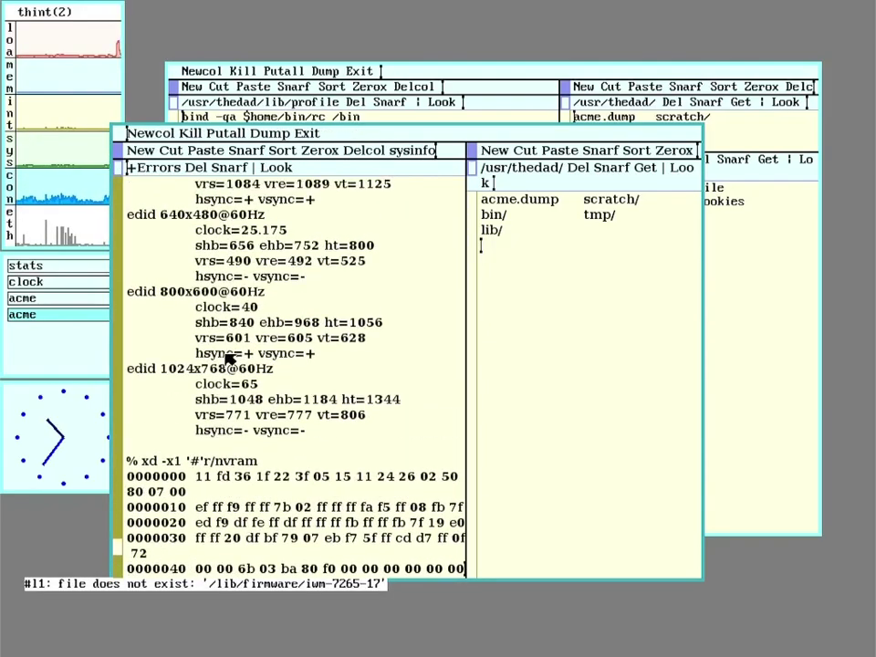
scroll(228, 361, "up", 2)
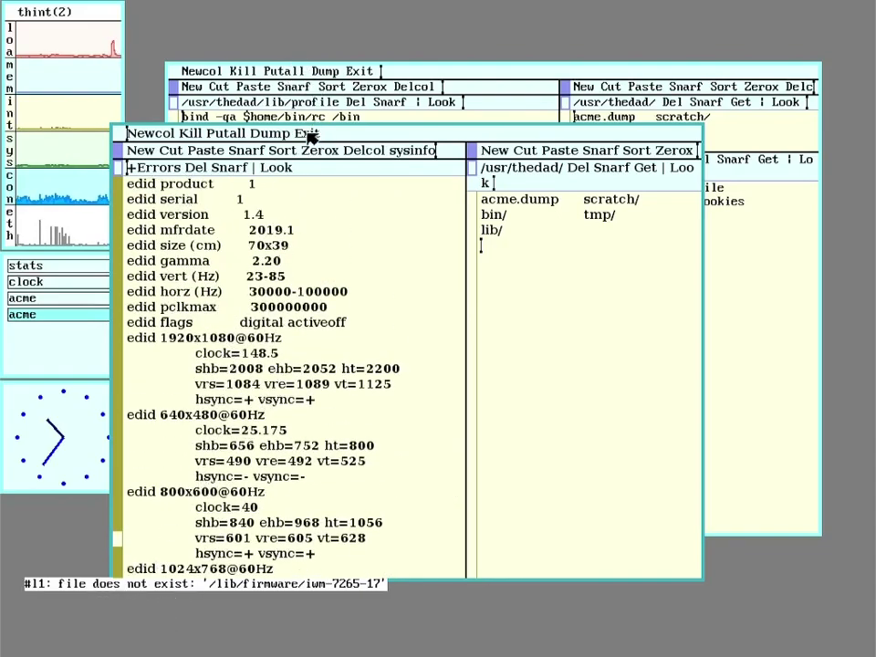
middle_click(308, 135)
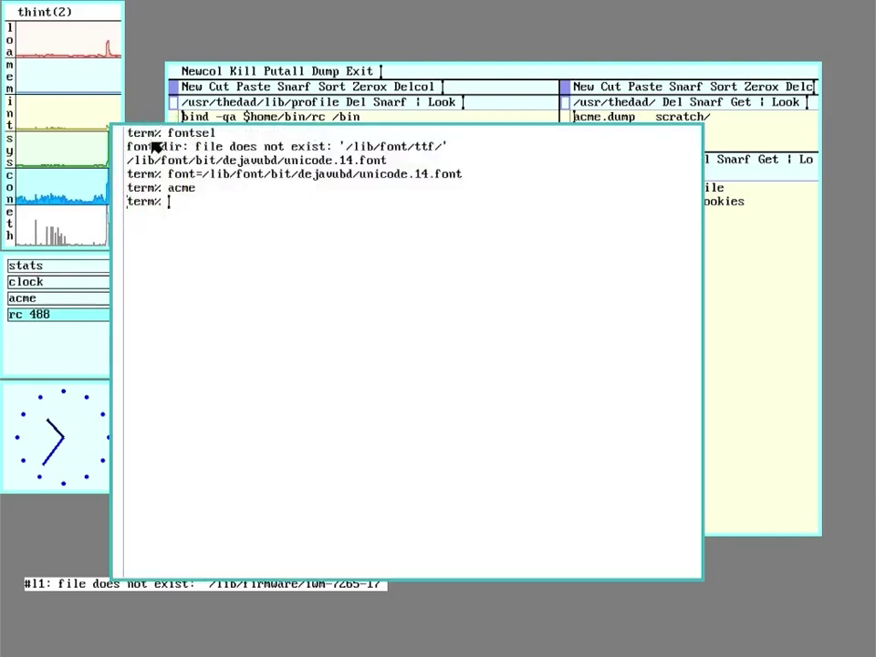
- Move the old terminal down-left and delete it
left_click_drag(141, 123, 41, 182)
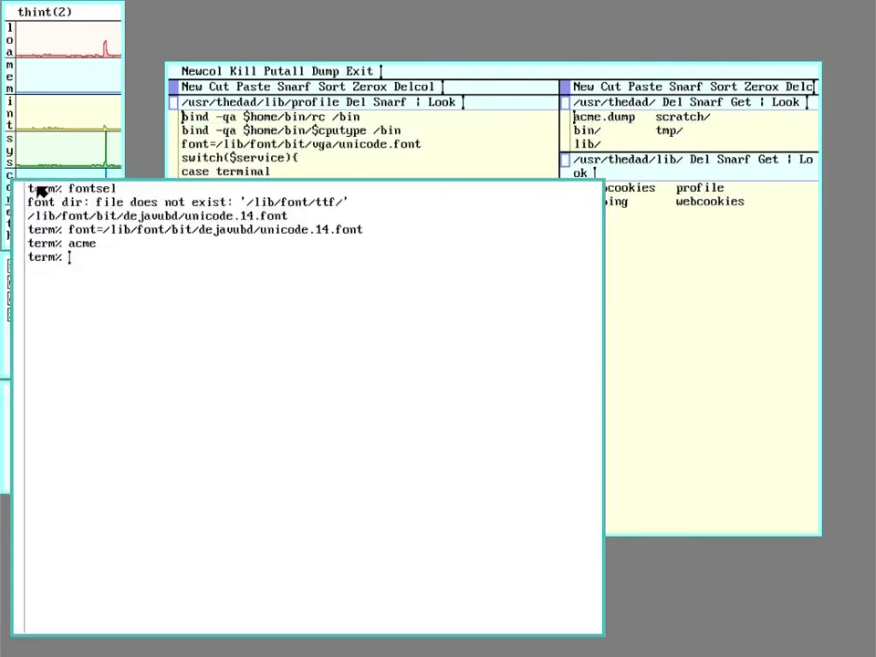
right_click(143, 160)
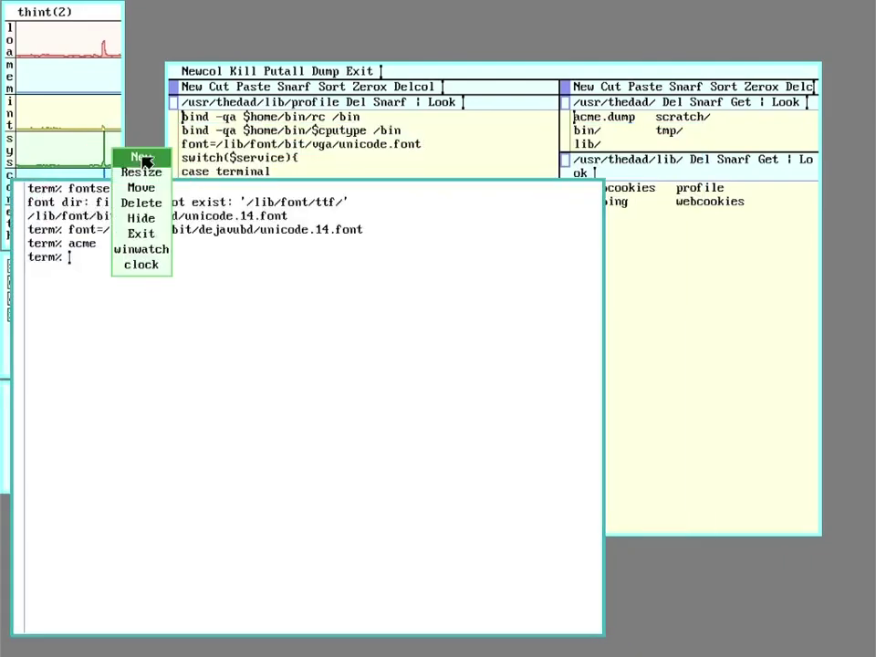
right_click(141, 202)
right_click(161, 264)
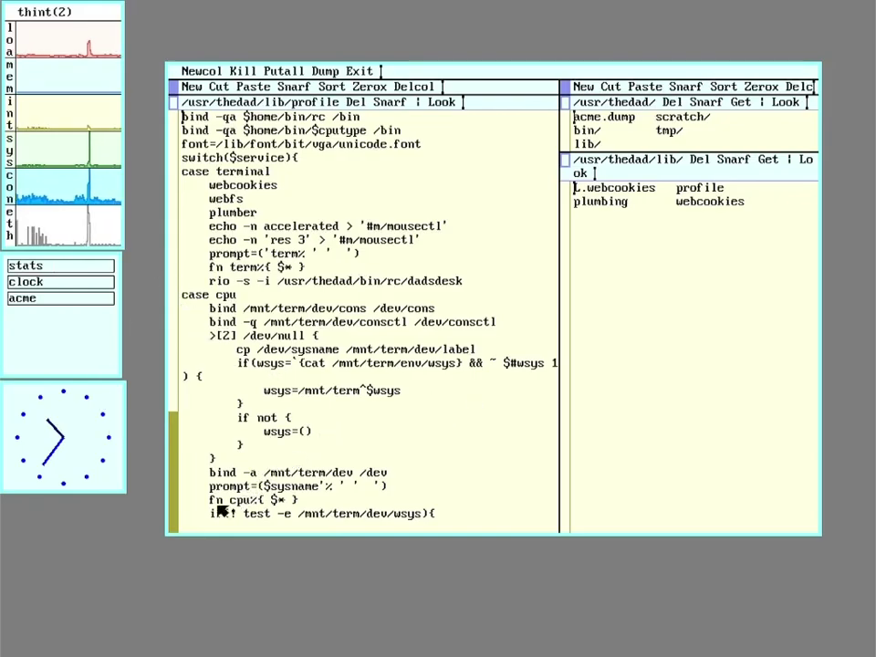
- Create a new terminal window swept across the lower-left to upper area
right_click(135, 572)
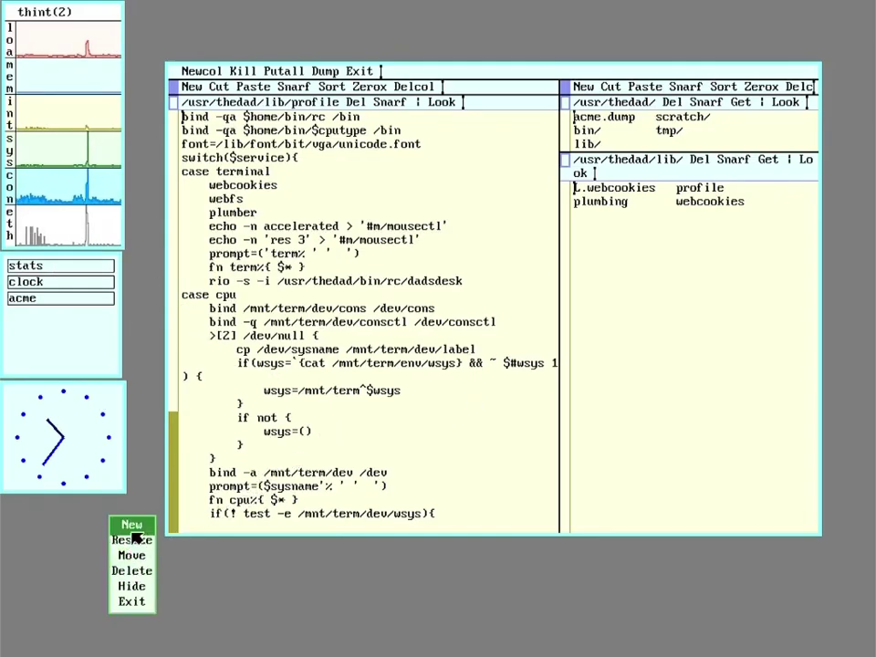
right_click(132, 524)
left_click_drag(119, 610, 674, 271)
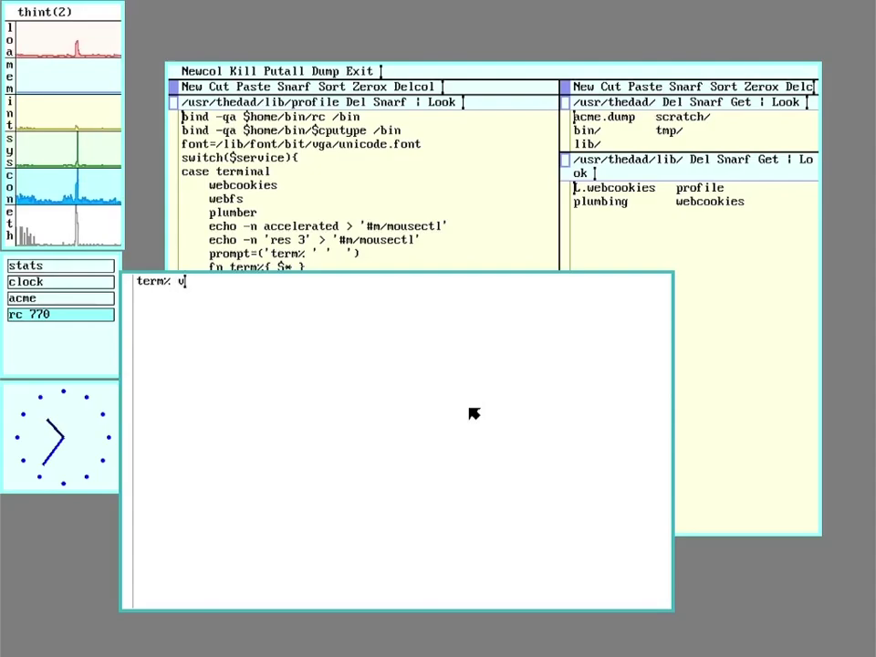
- Launch vdir and open the bin/rc folder
type("dir")
key("Return")
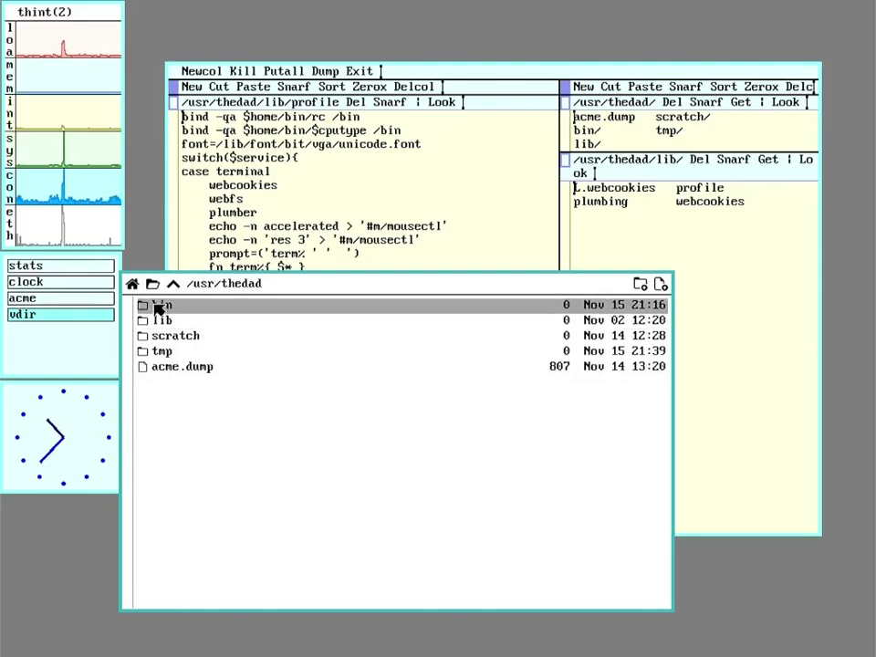
left_click(156, 306)
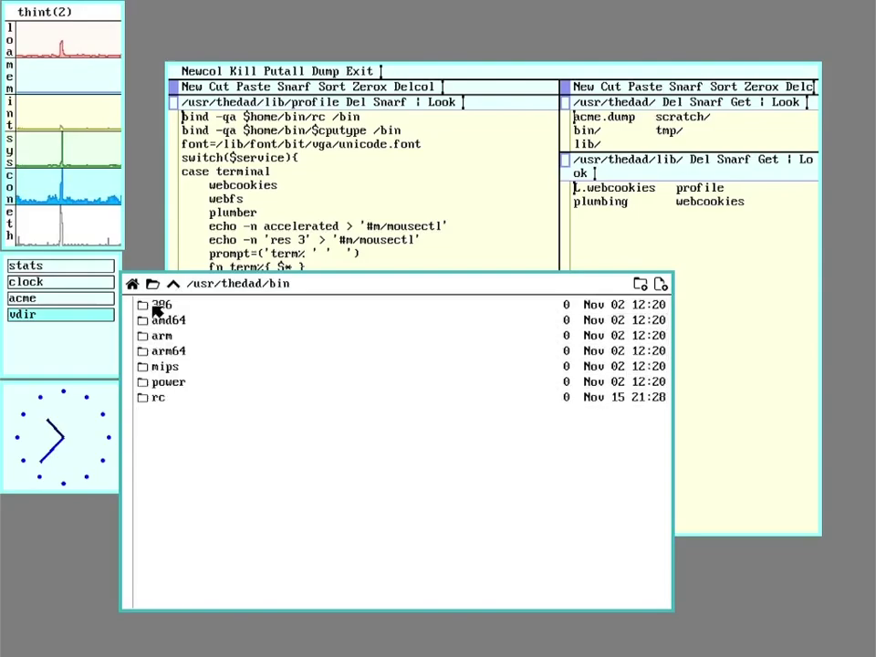
left_click(158, 397)
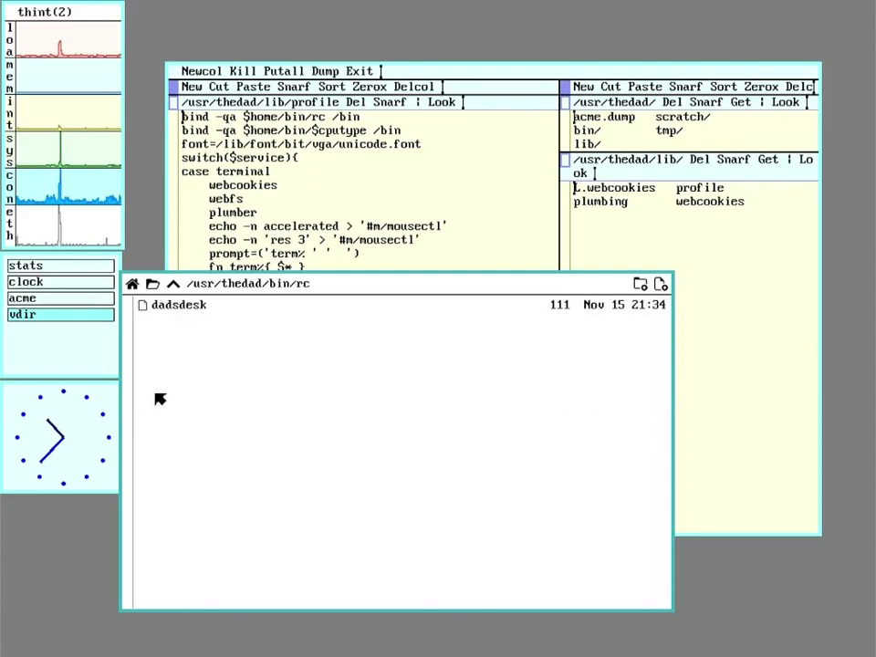
- Start renaming the dadsdesk script, cancel it, and view its file actions
right_click(181, 309)
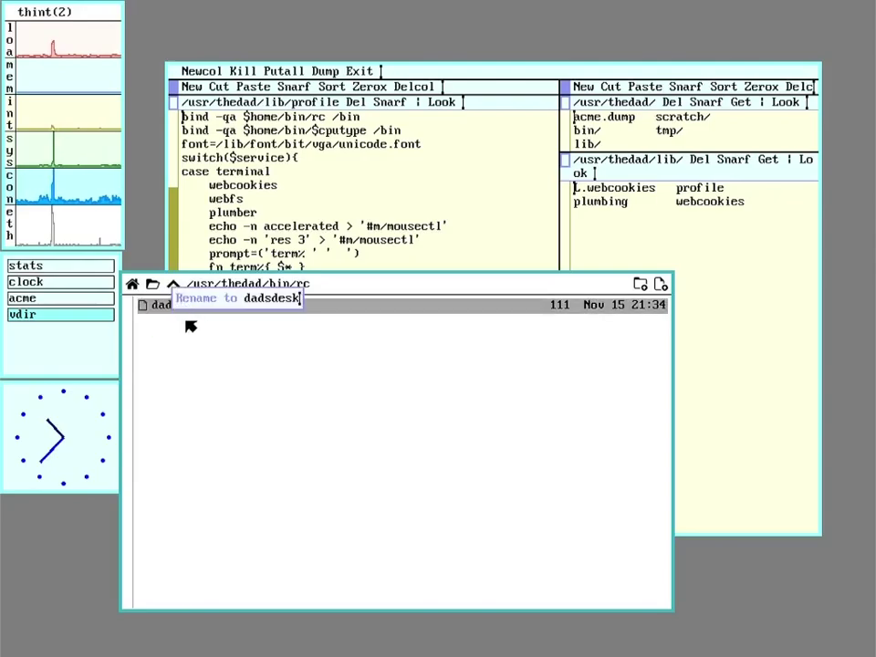
key("ctrl+u")
key("Escape")
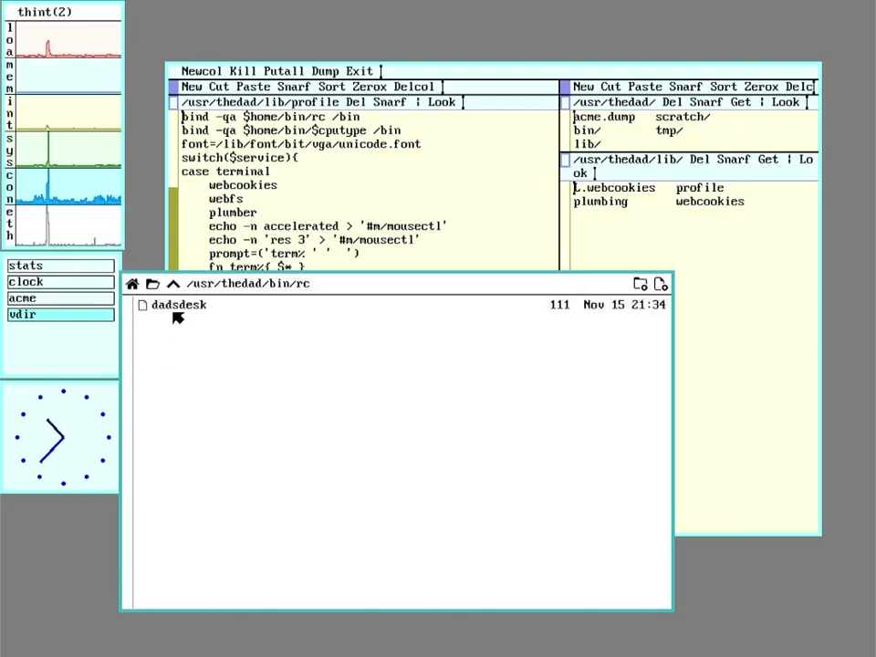
right_click(171, 311)
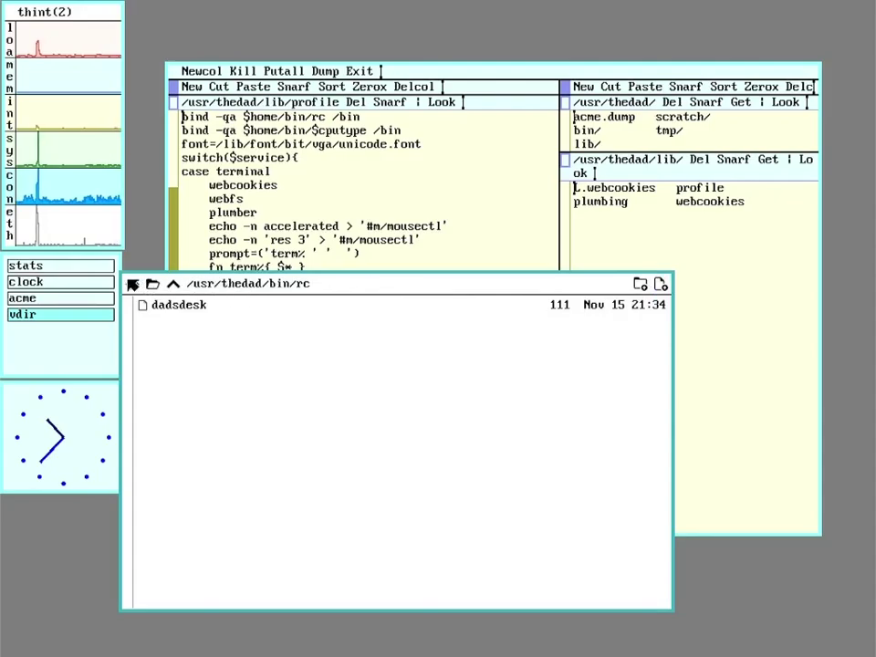
- Go home, up to /usr and the root folder, then back home
left_click(133, 285)
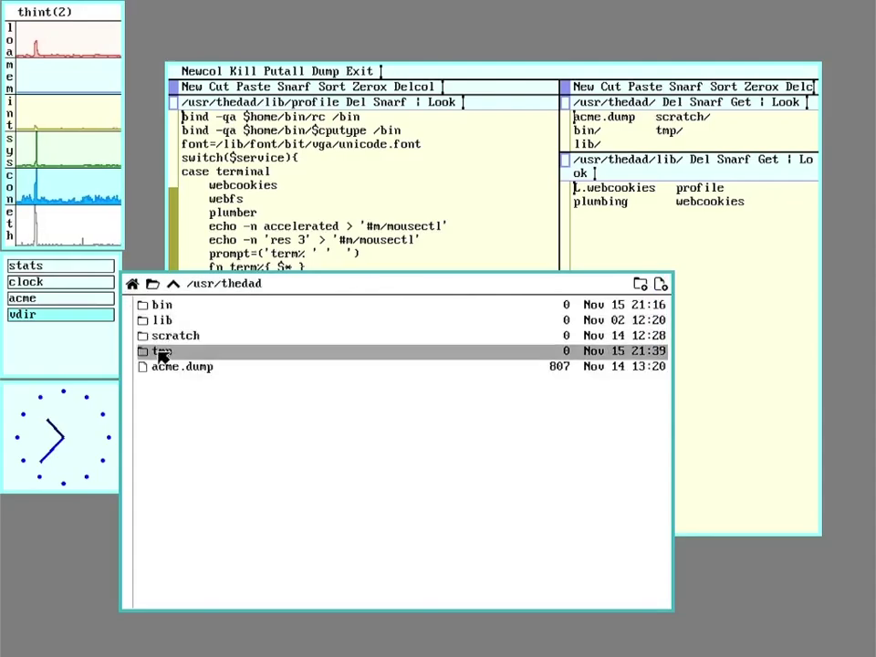
left_click(174, 285)
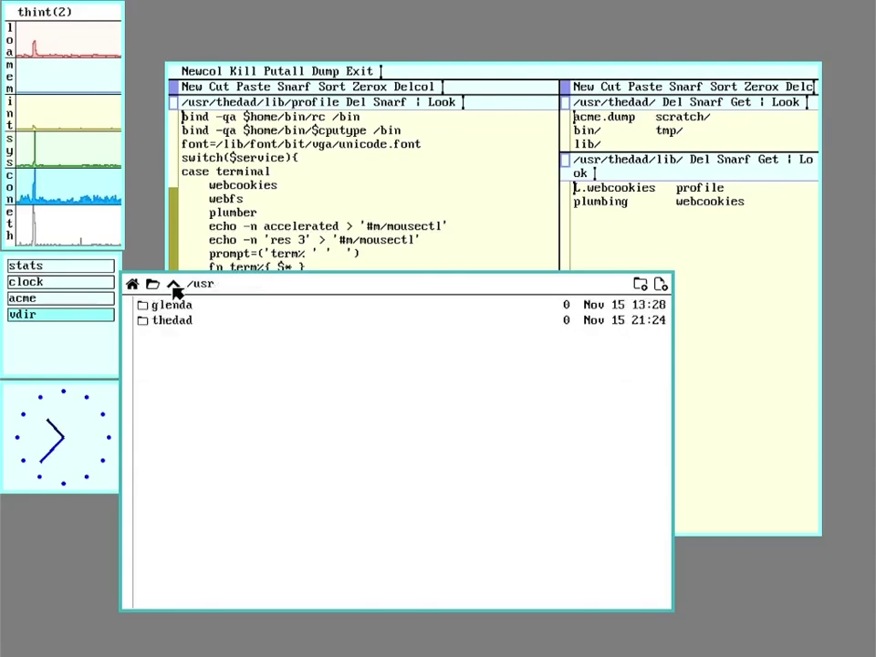
left_click(175, 286)
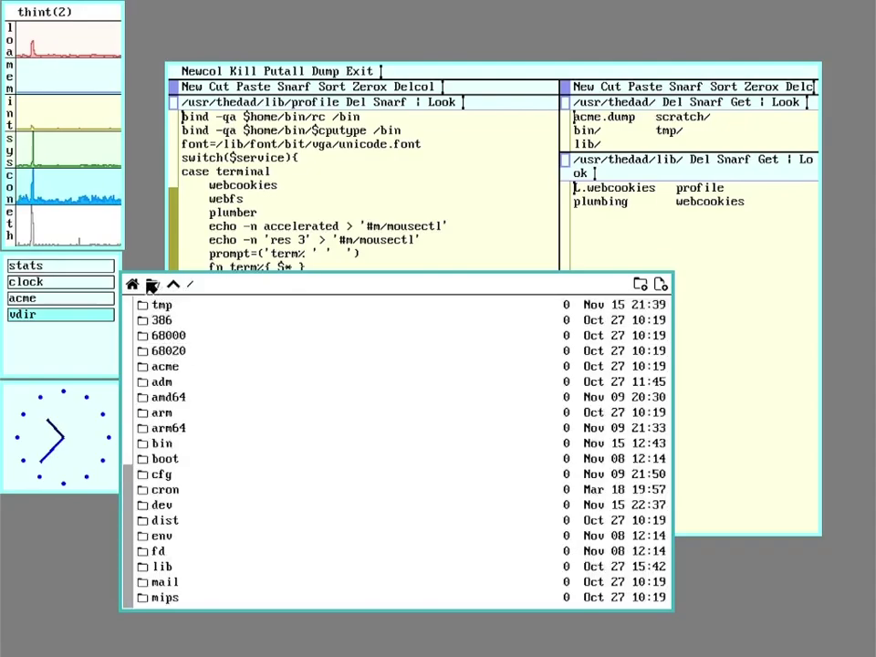
left_click(133, 285)
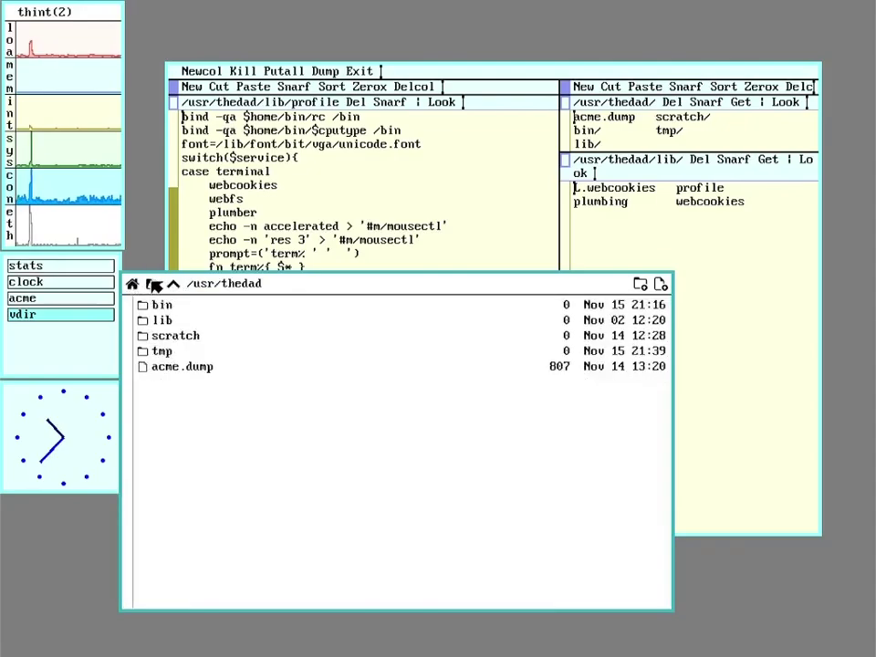
- Jump to /sys/src via the Go to directory box and scroll its listing
left_click(154, 285)
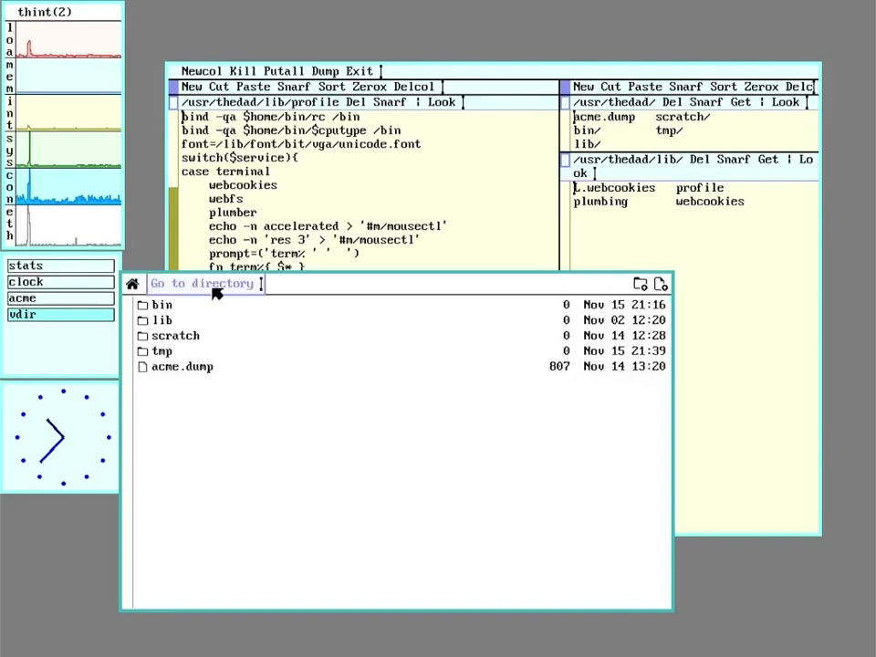
type("/sys/src")
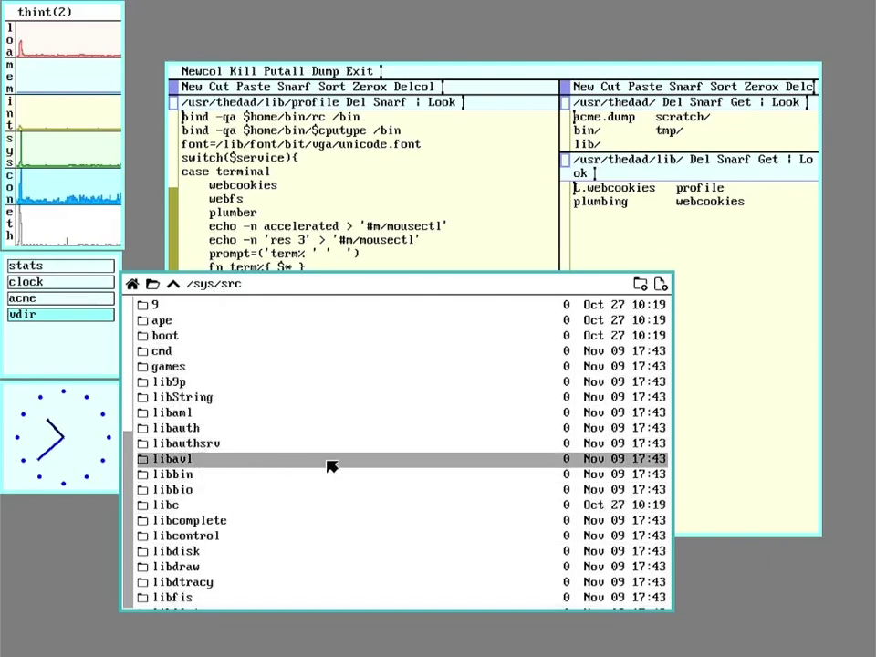
scroll(275, 461, "down", 5)
scroll(273, 459, "up", 5)
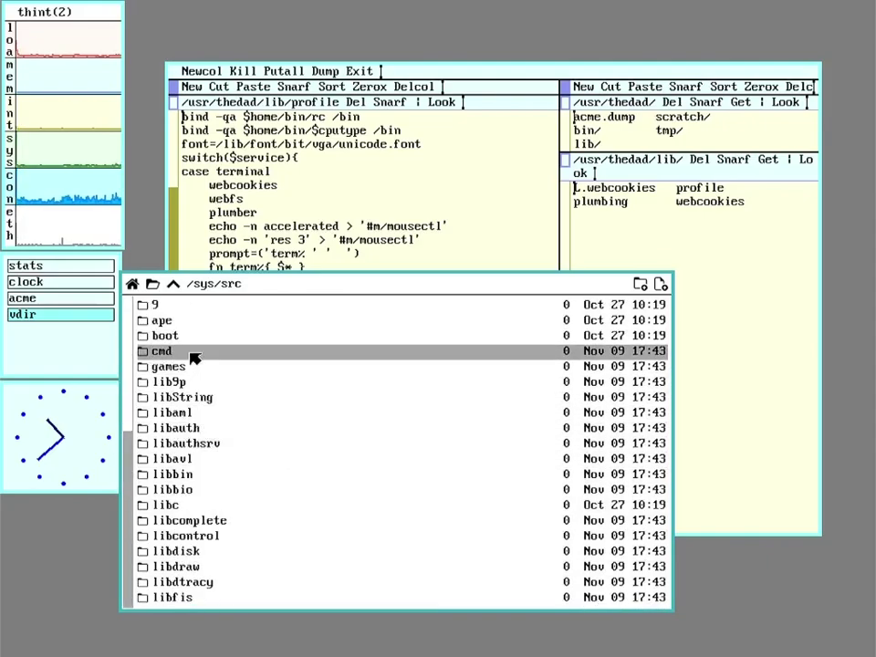
- Delete the vdir and acme windows using the rio menu
right_click(146, 250)
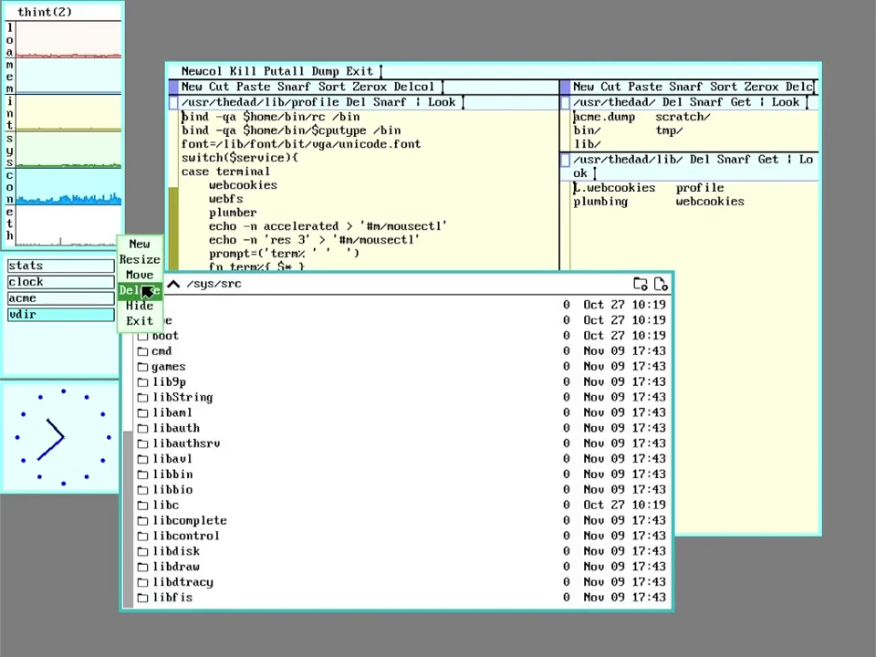
right_click(156, 311)
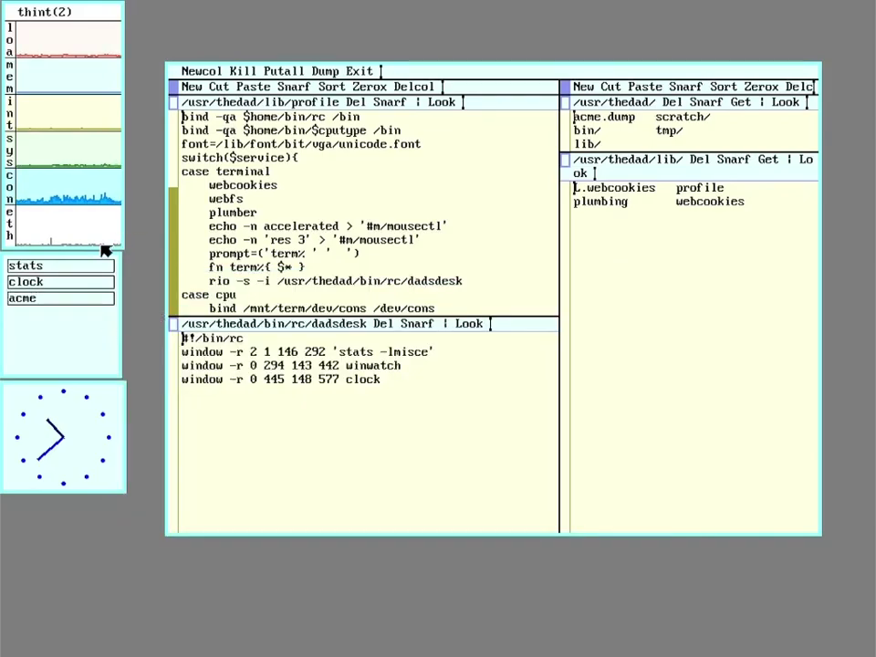
right_click(142, 160)
right_click(141, 160)
right_click(213, 174)
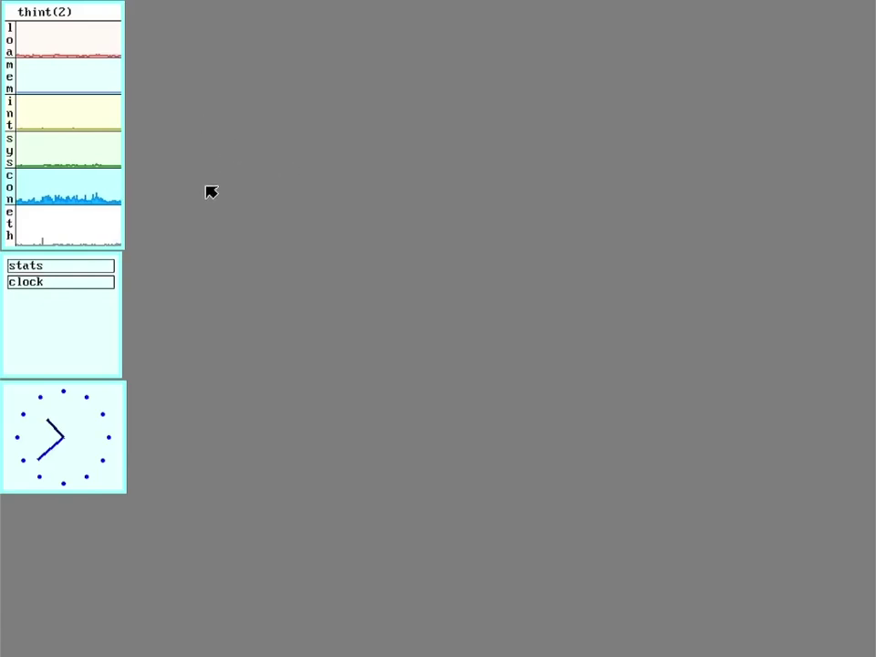
right_click(197, 133)
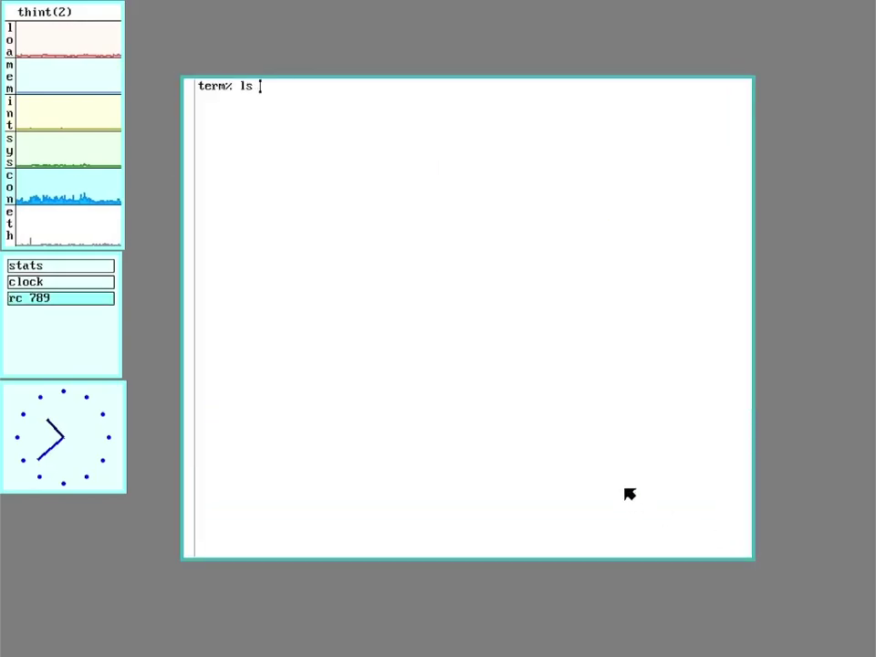
- Check /dev/theme, print its colours with cat, then type echo 'rioback 000000' >/dev/theme
type("/dev/theme")
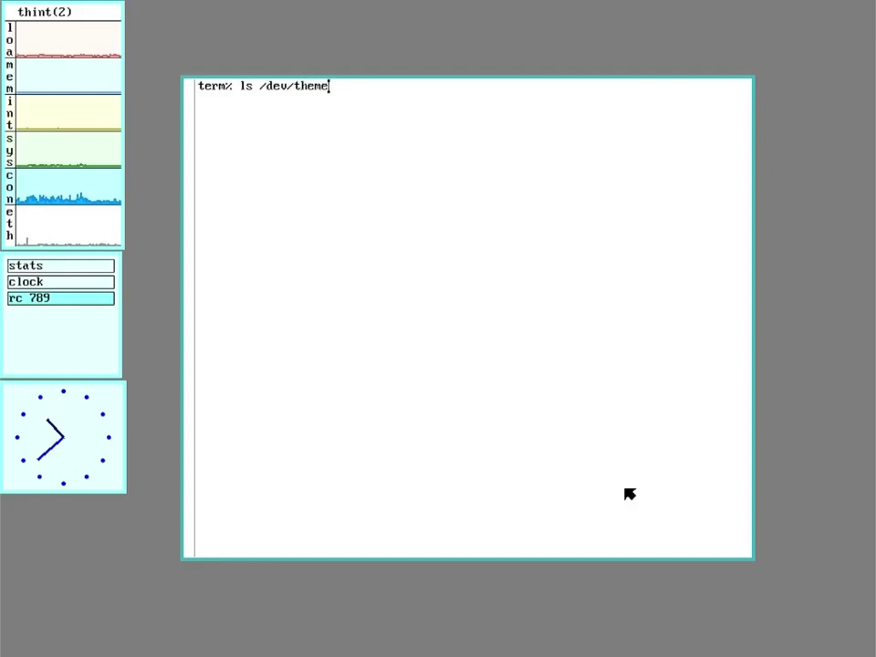
key("Return")
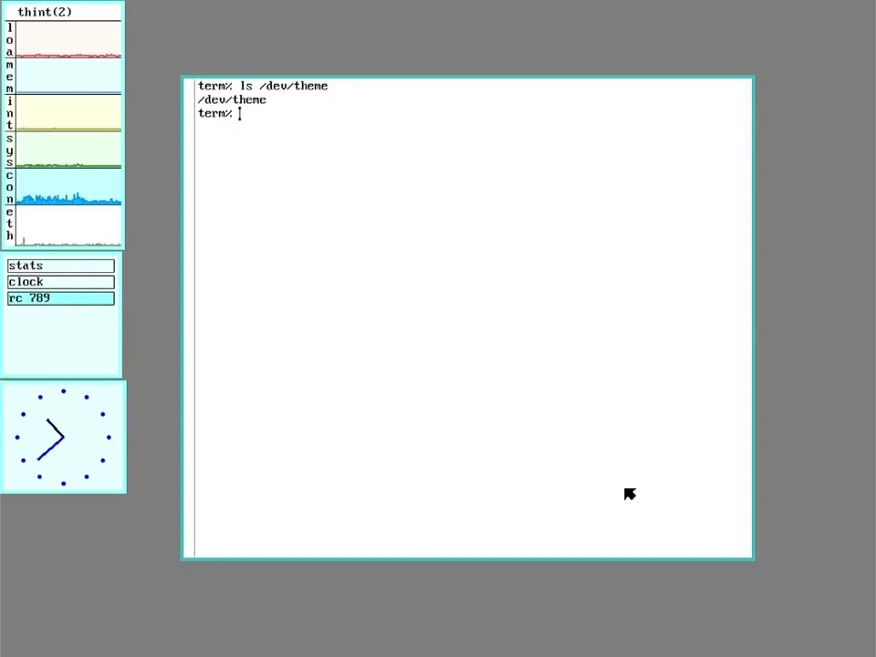
type("ca")
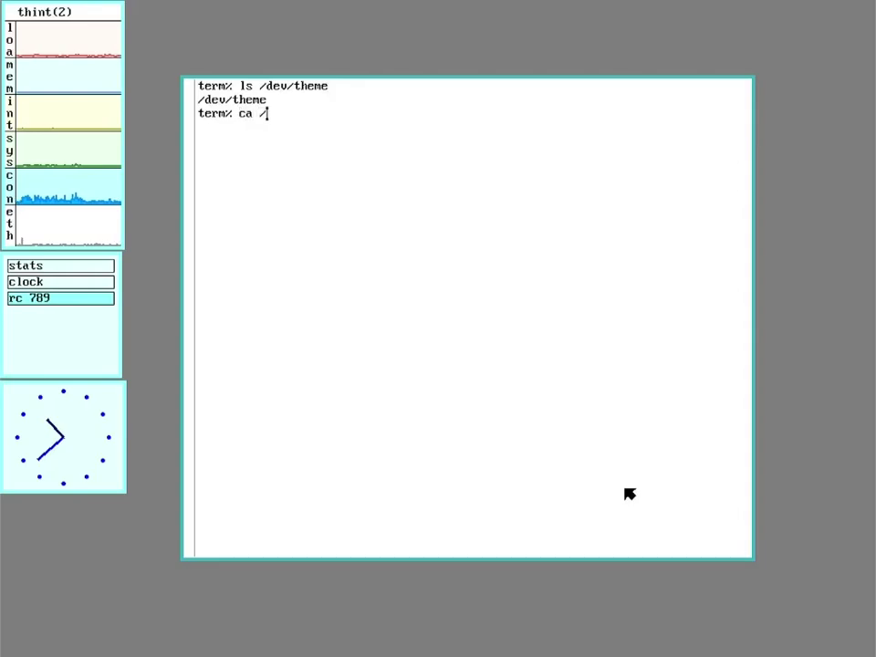
key("BackSpace")
type("t /dev/theme")
key("Return")
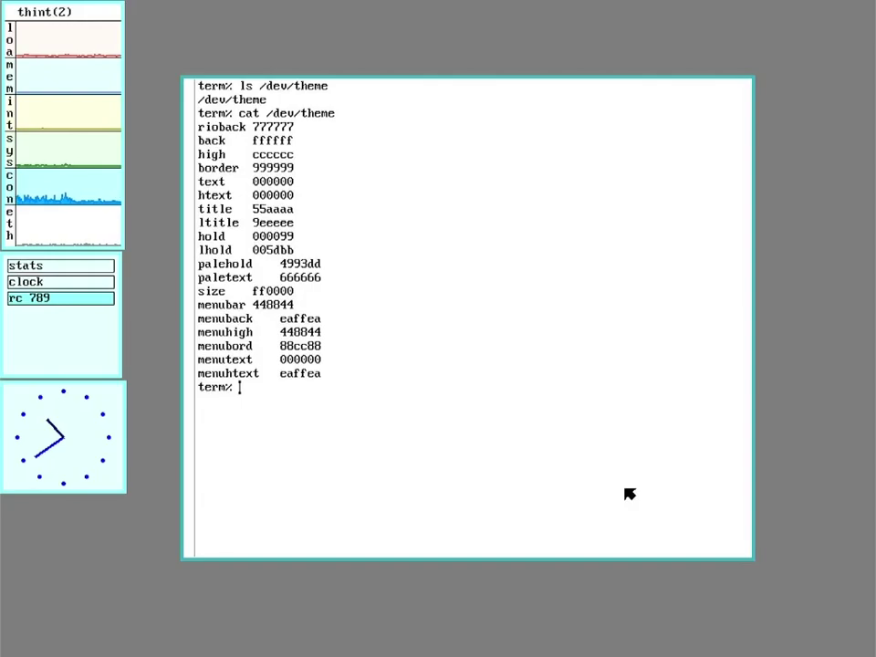
type("cho 'rio")
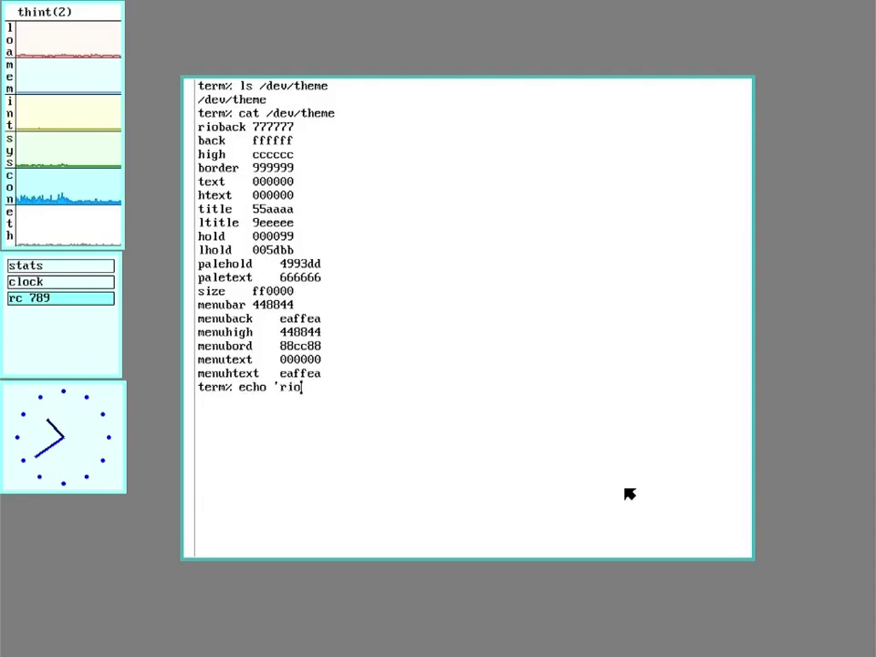
type("bac")
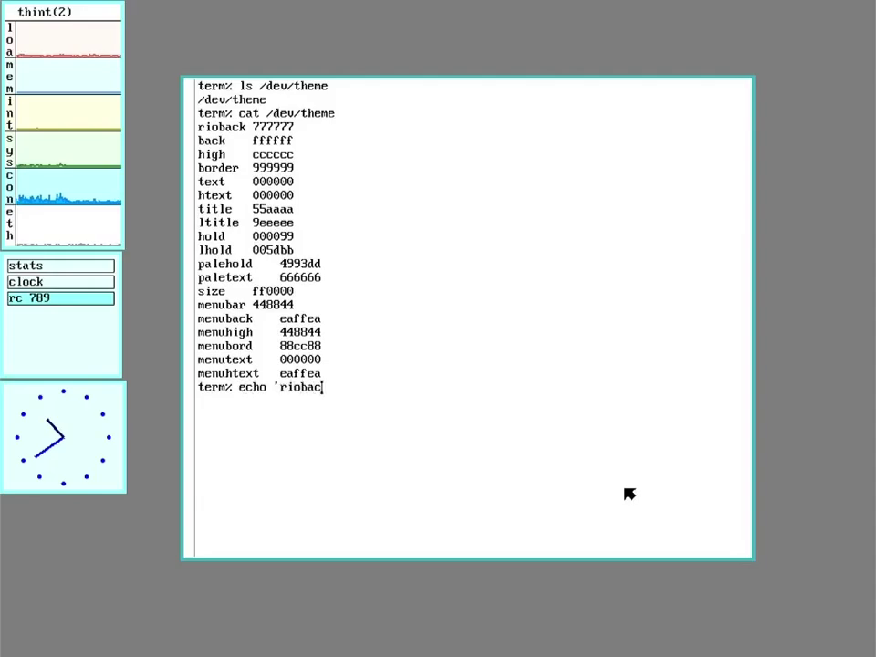
type("k 000000")
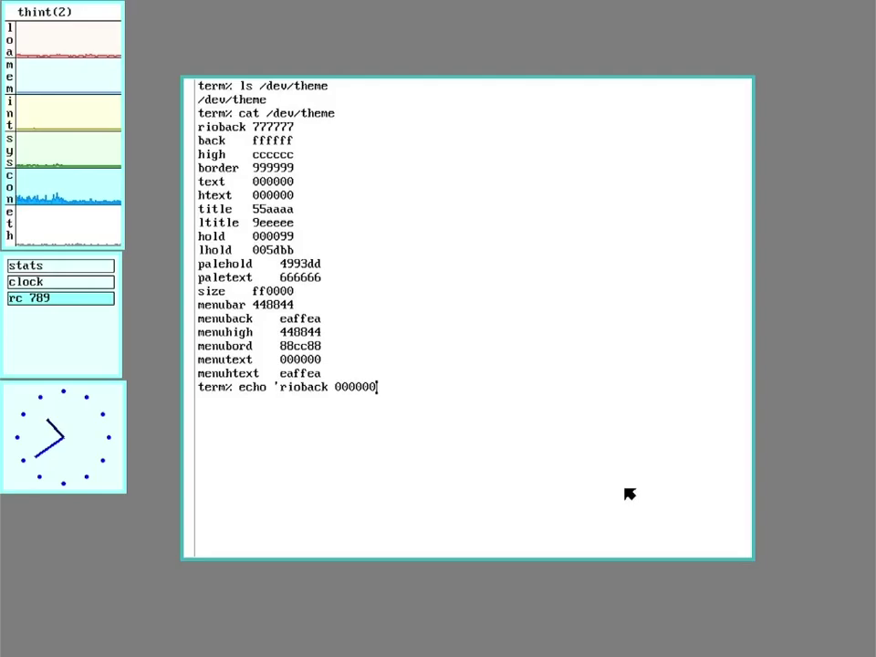
type("' >/dev/theme")
- Apply rioback 000000 for a black background, then type cat /usr/glenda/70s.theme >/dev/theme
key("Return")
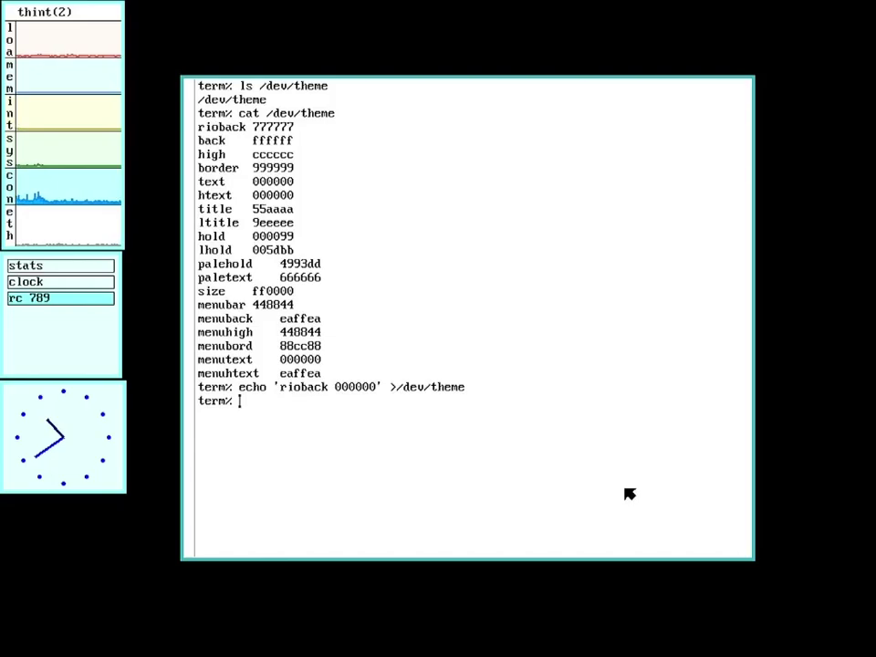
type("/usr/")
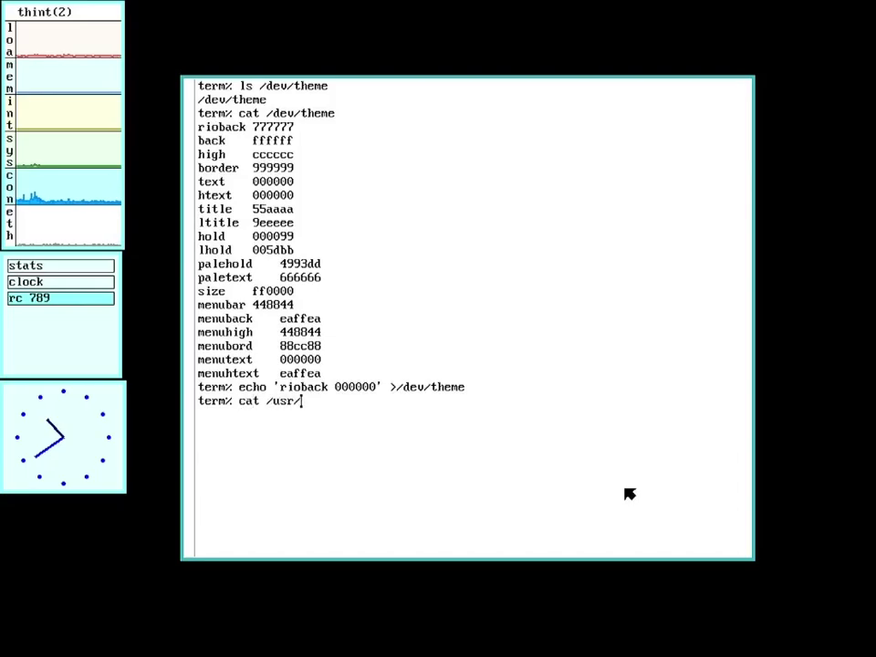
type("glenda/")
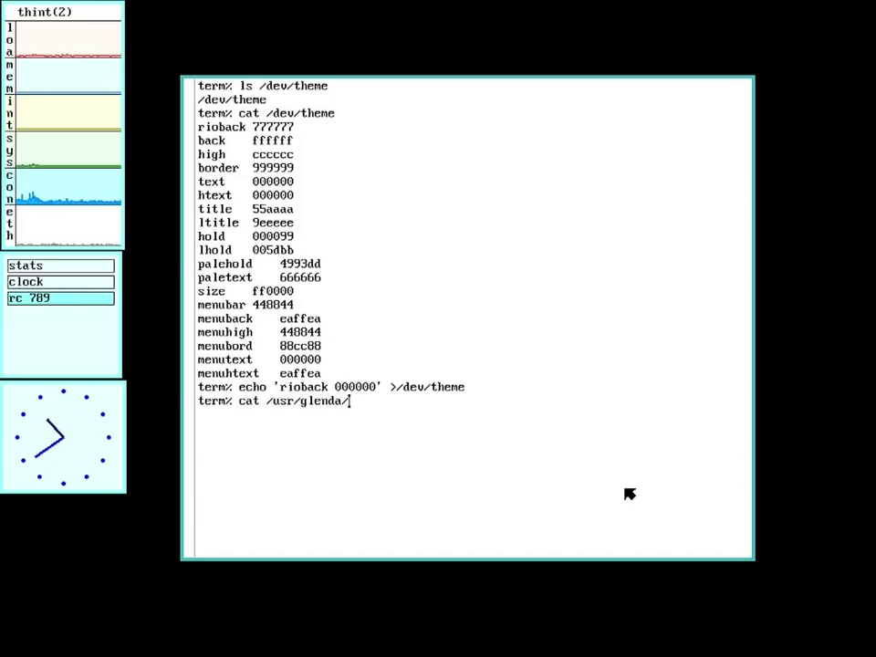
type("70s.theme >")
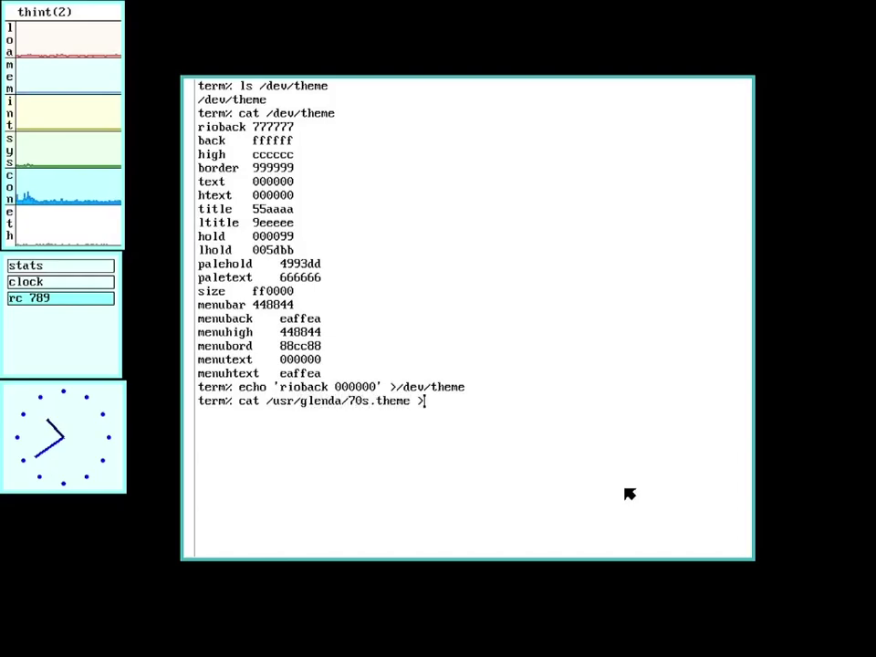
type("/dev/")
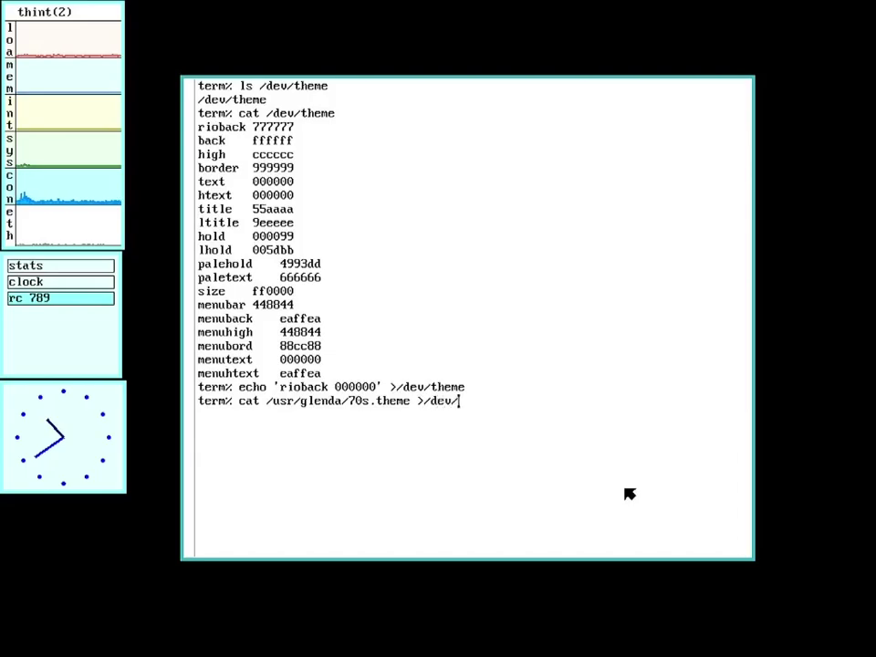
- Load the 70s theme, print /usr/glenda/70s.theme, and highlight its /usr/glenda/fade.img wallpaper path
type("theme")
key("Return")
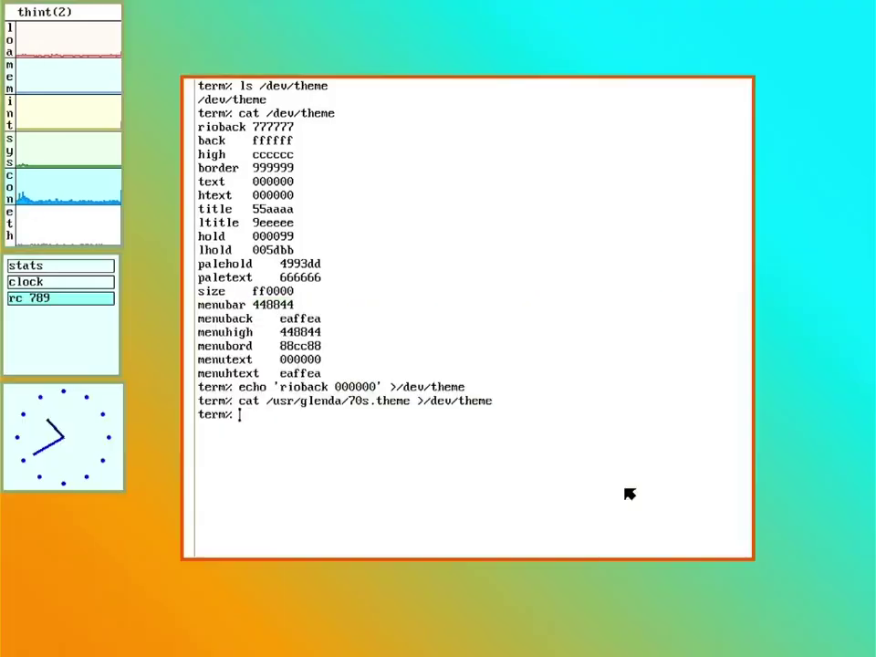
type("cat /usr/glenda/")
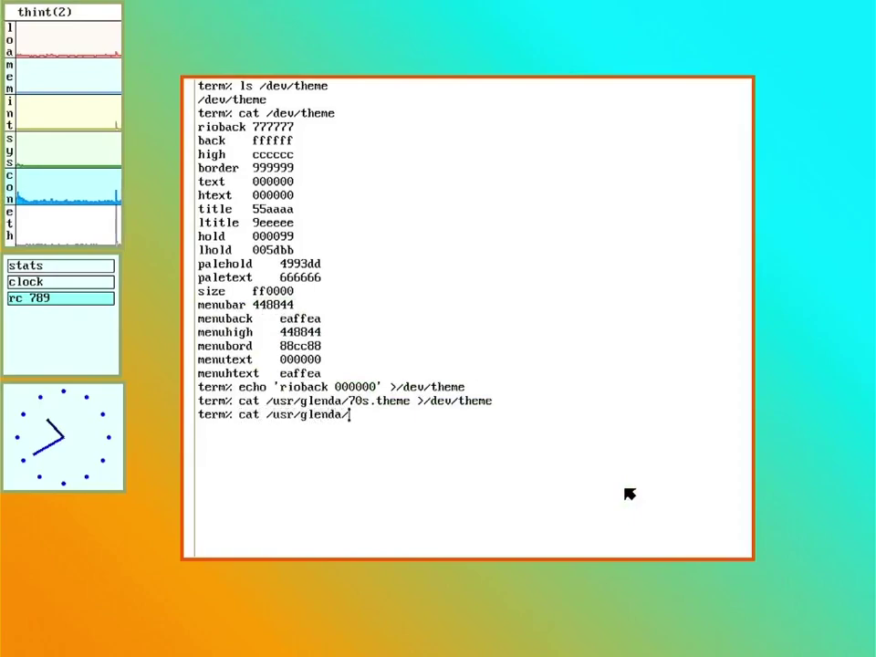
type("70s.theme")
key("Return")
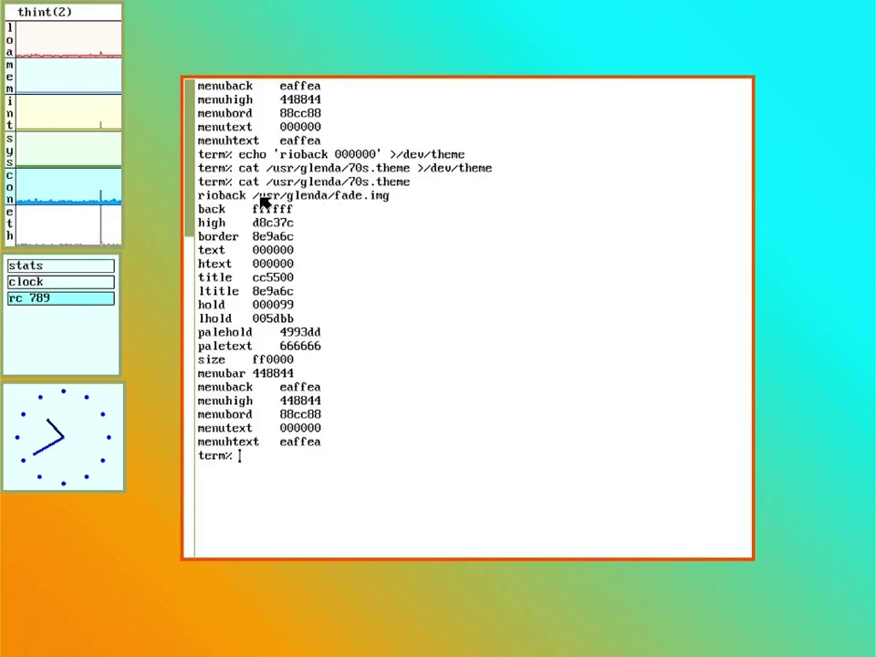
left_click_drag(254, 197, 430, 200)
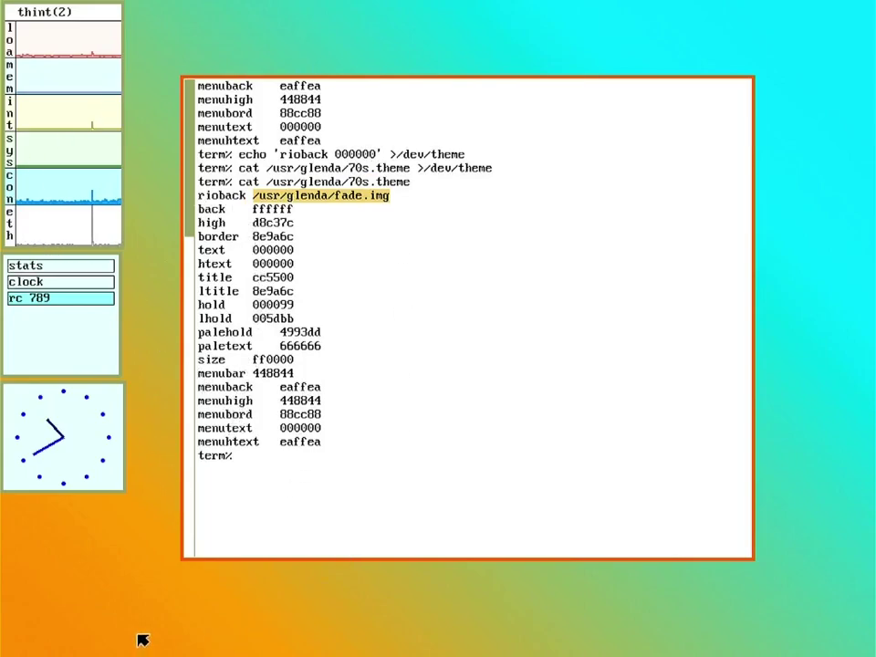
- Delete the rc terminal window using the desktop's Delete menu item
right_click(125, 572)
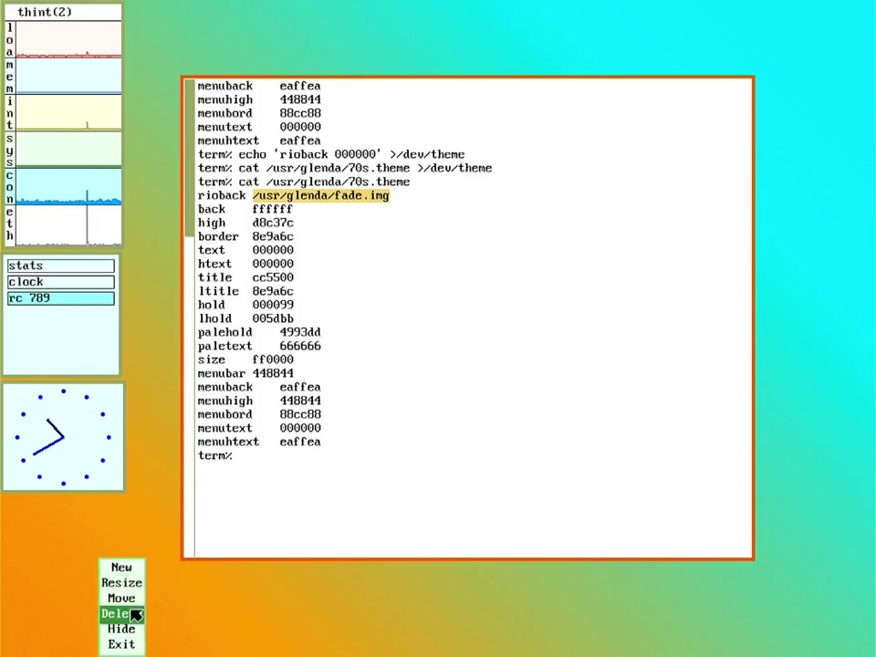
right_click(133, 613)
right_click(247, 481)
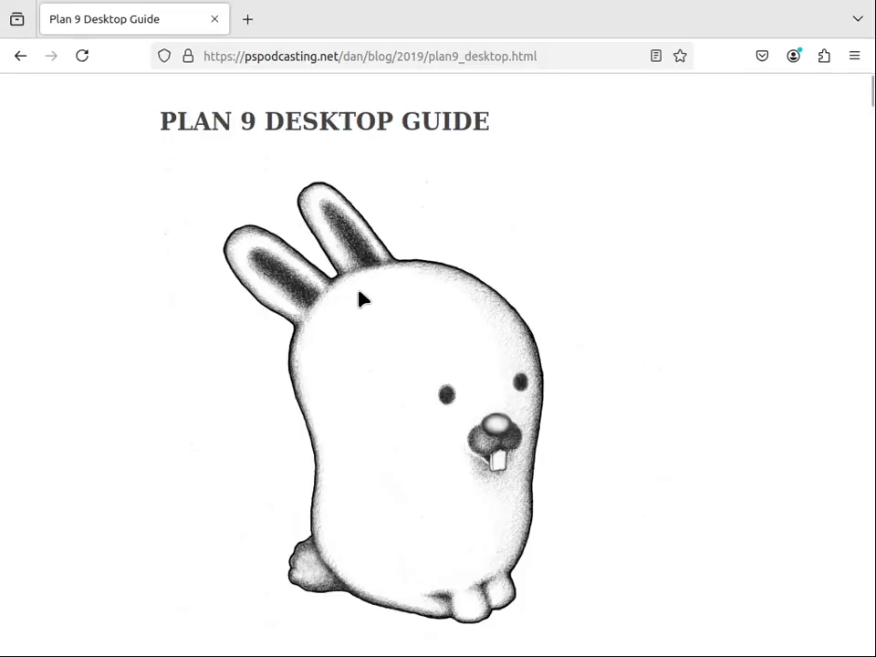
- Scroll the guide's INDEX and jump to the 'Wallpapers, themes, etc...' section
scroll(371, 262, "down", 5)
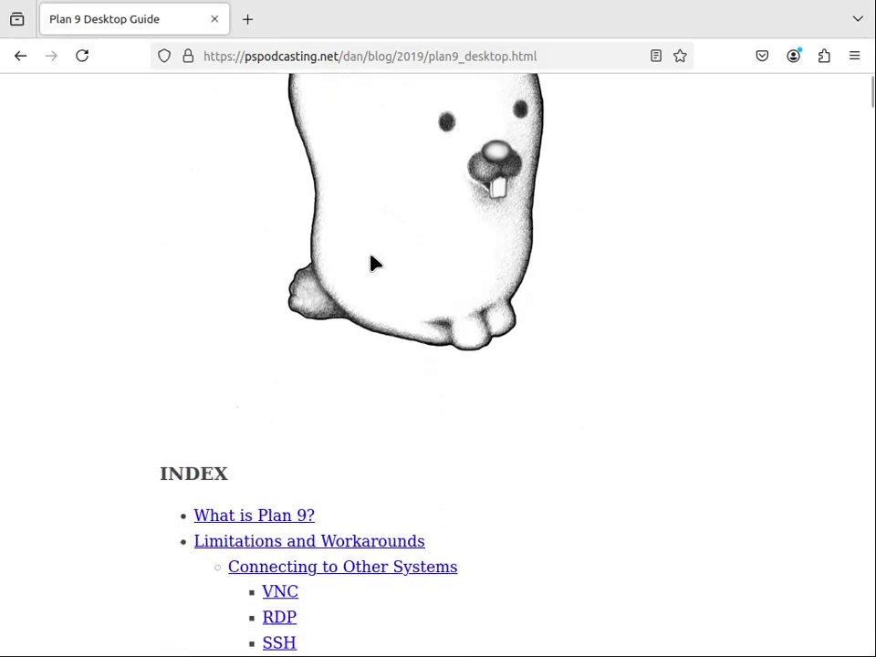
scroll(378, 260, "down", 1)
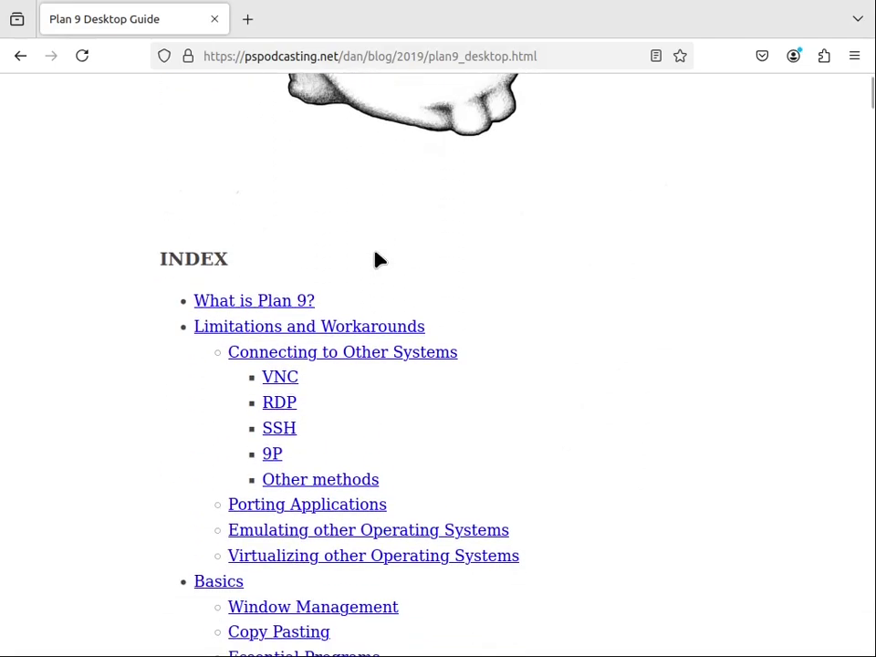
scroll(325, 447, "down", 4)
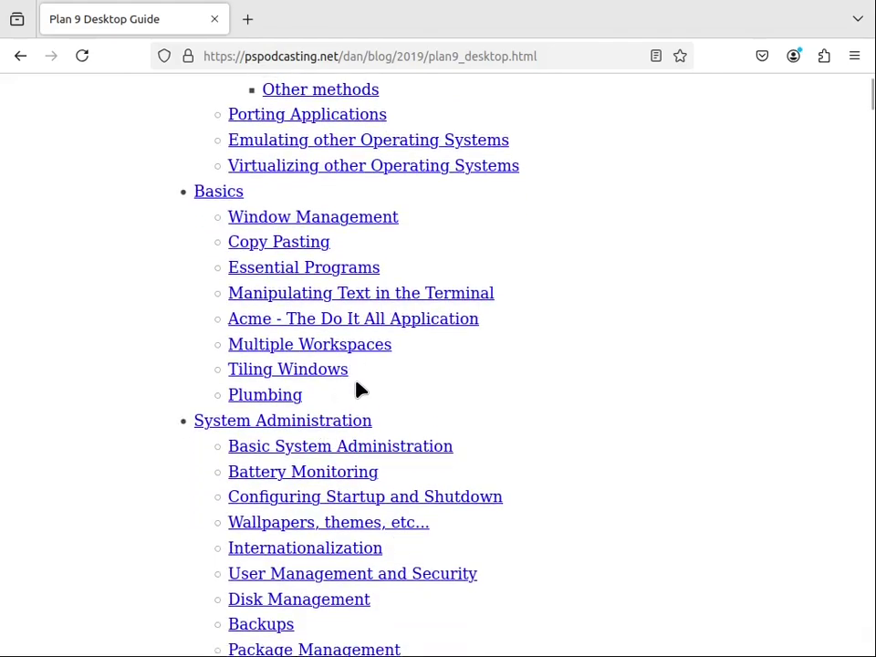
scroll(397, 475, "down", 1)
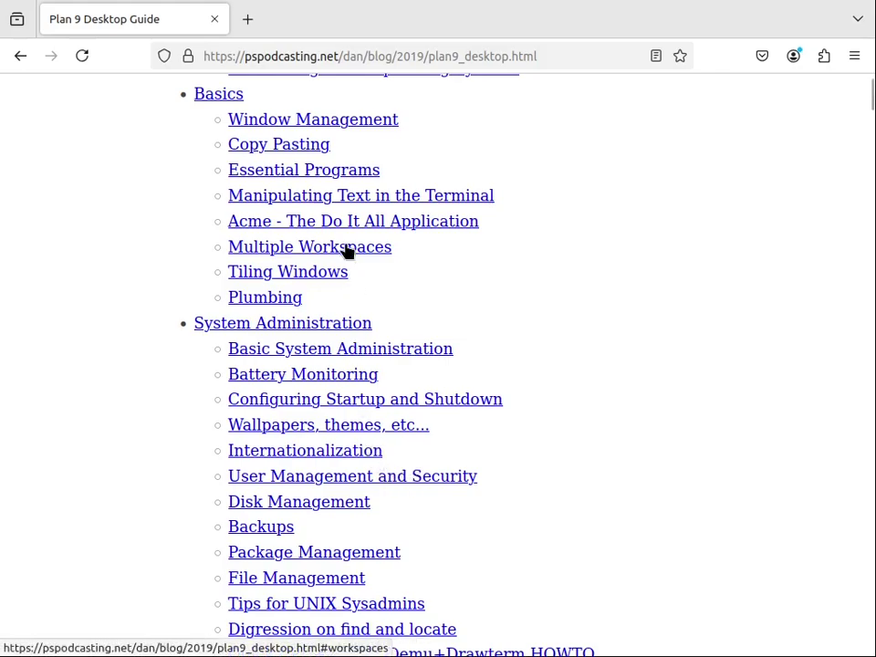
left_click(340, 429)
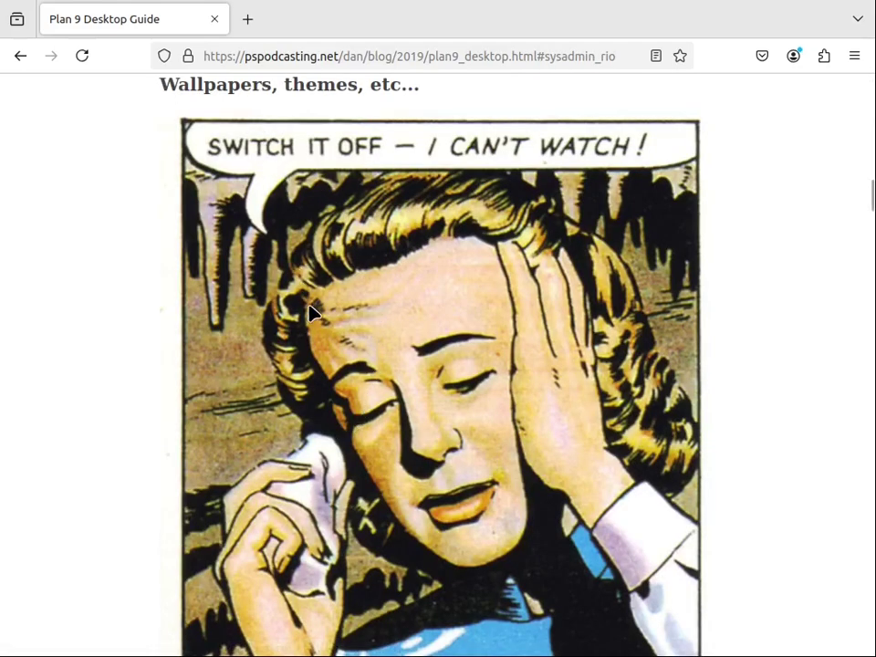
- Highlight the jpg-to-Plan 9 image conversion command, then clear it and scroll back toward the moth screenshot
scroll(309, 310, "down", 10)
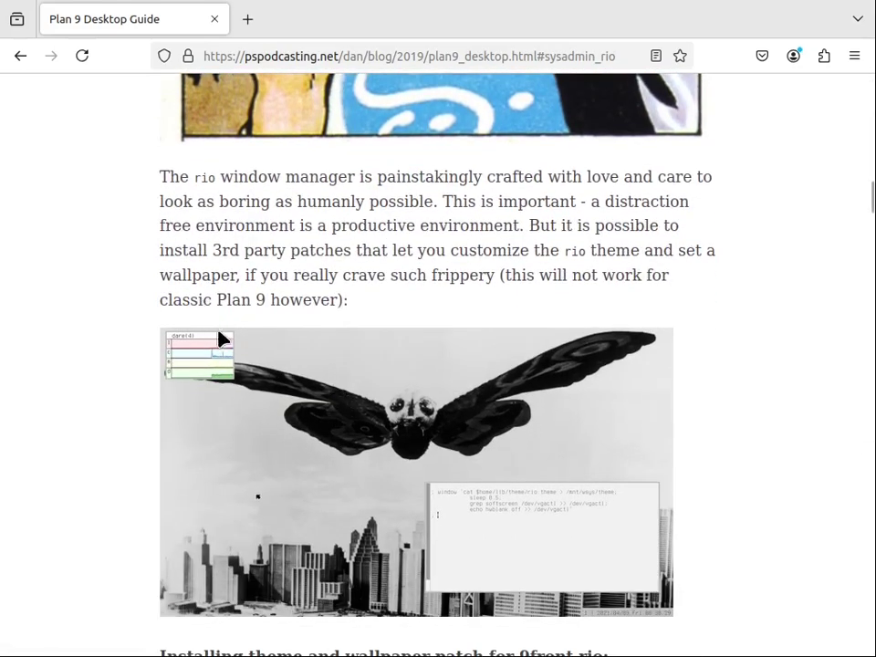
scroll(323, 455, "down", 3)
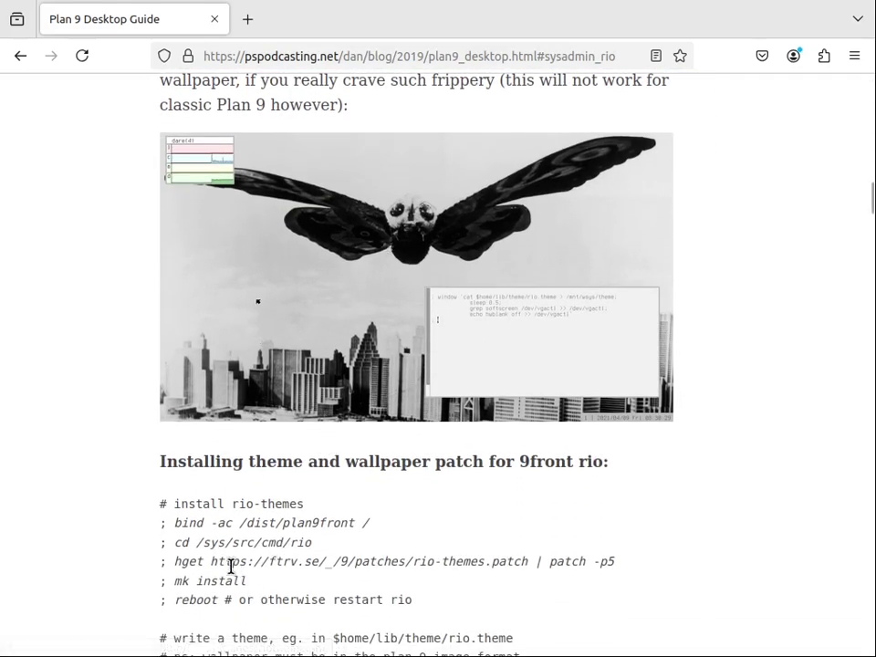
scroll(229, 565, "down", 5)
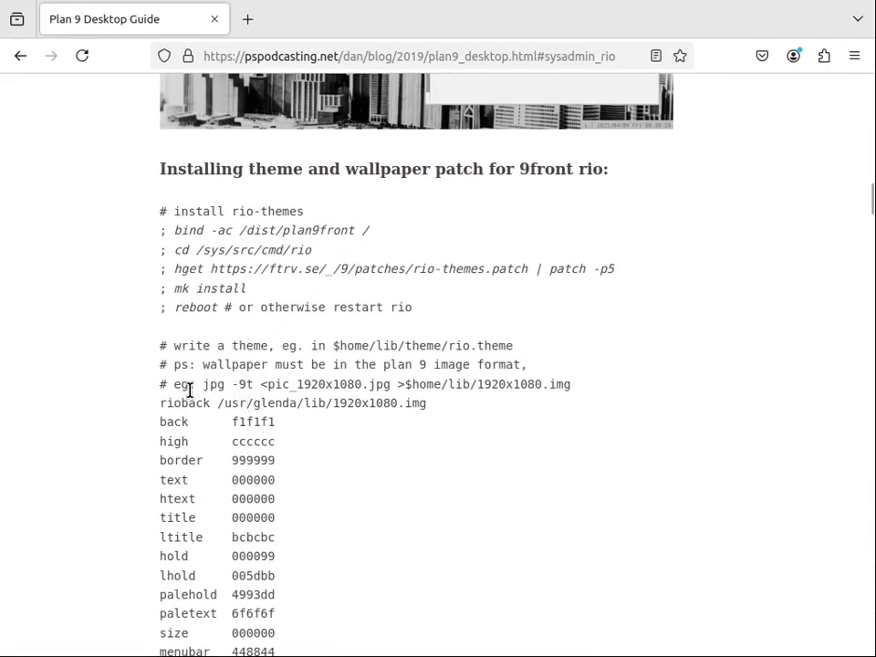
left_click_drag(204, 383, 159, 384)
left_click_drag(534, 383, 568, 384)
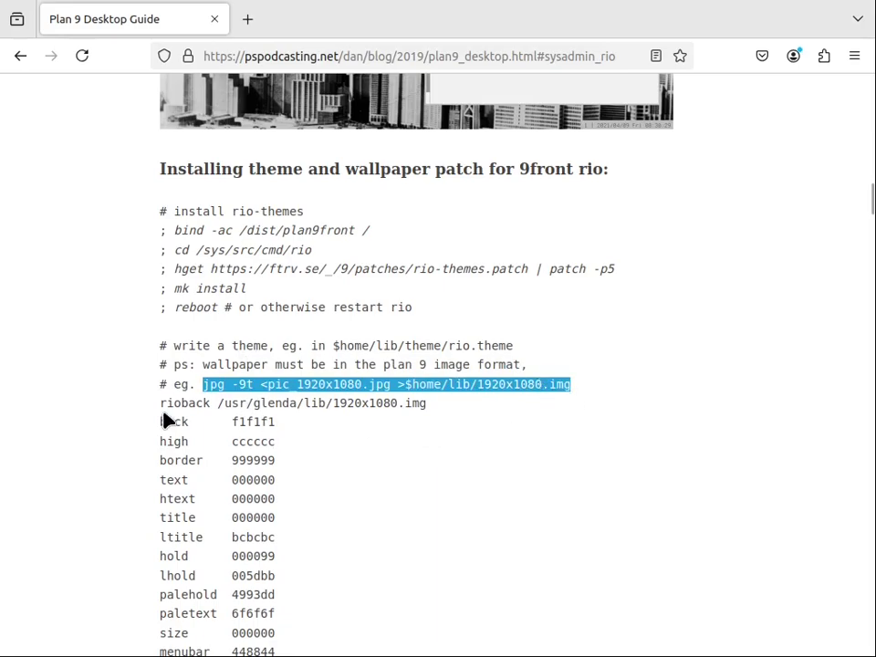
left_click(505, 441)
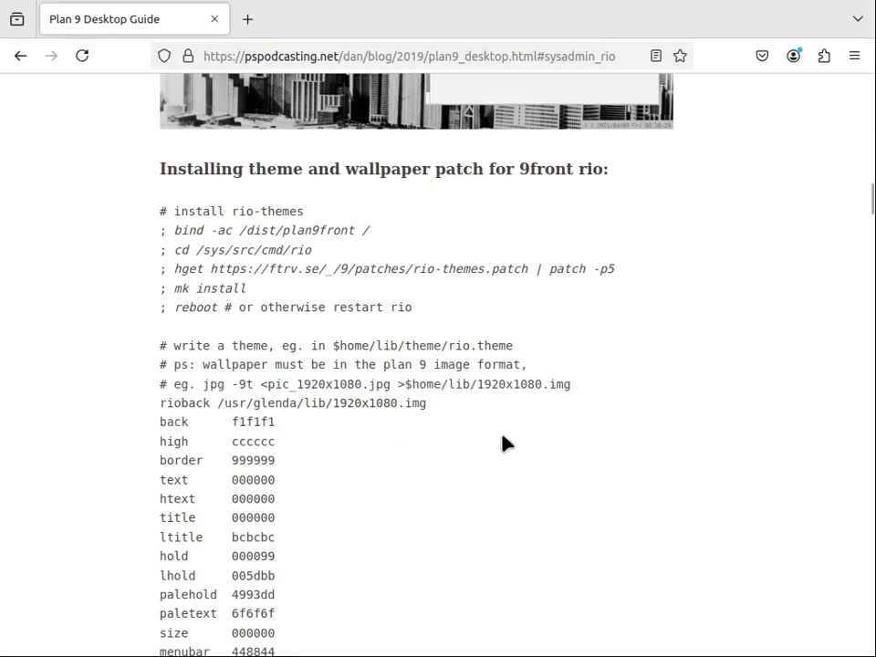
scroll(505, 442, "up", 5)
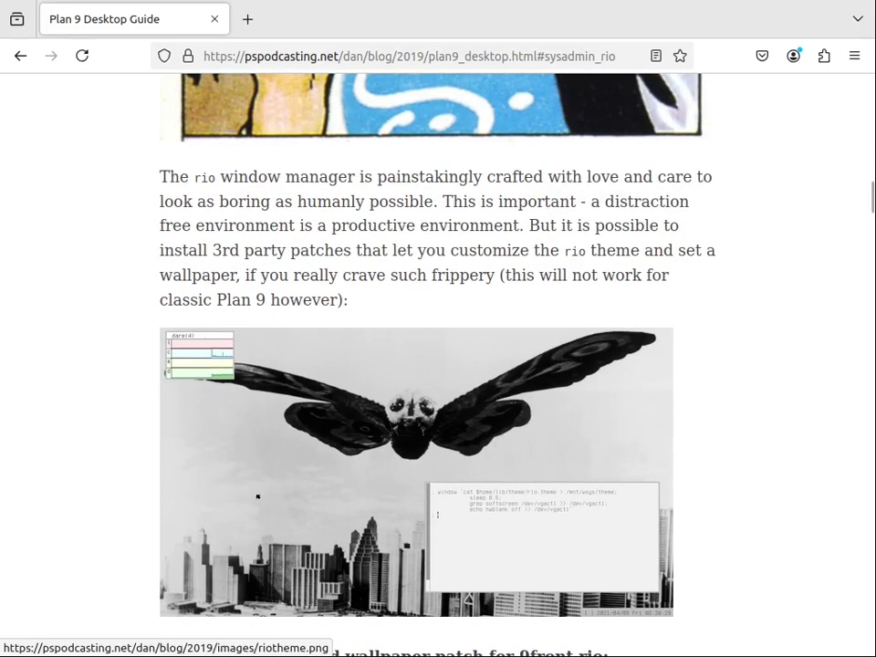